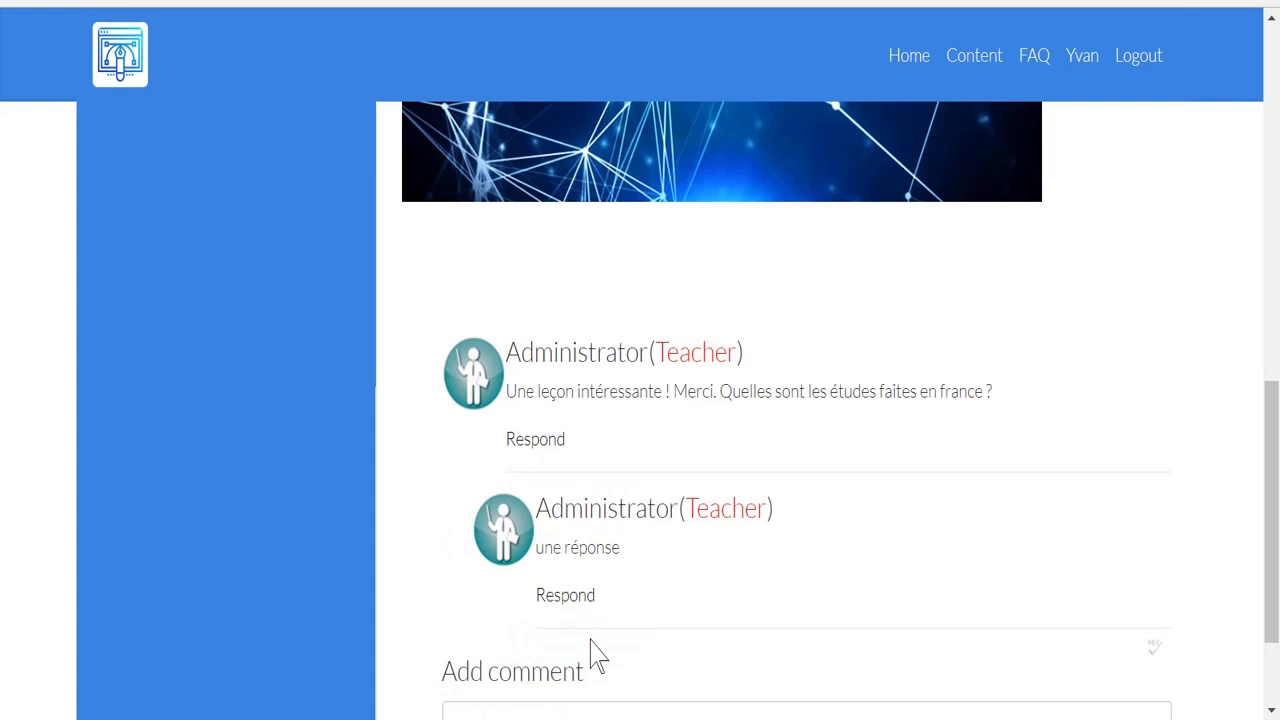
# Step: Review the lesson page's comments, illustration, description and video
pyautogui.scroll(-2, 597, 655)
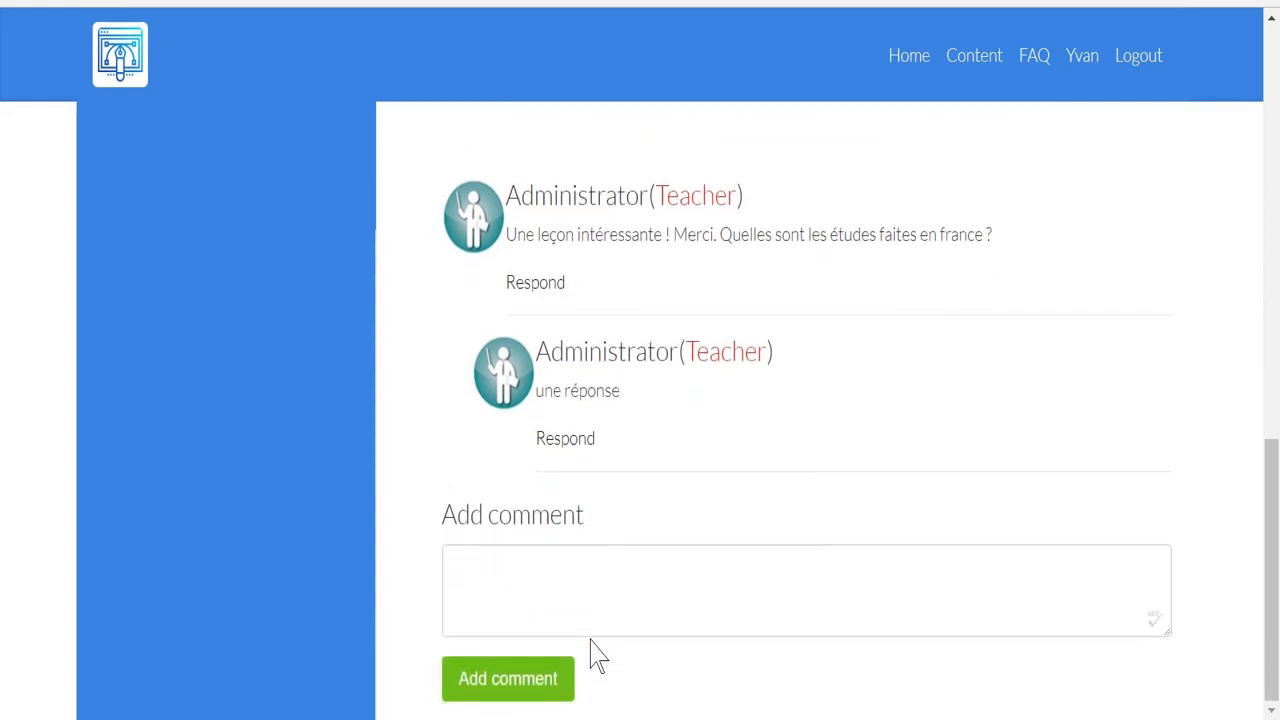
pyautogui.scroll(1, 597, 655)
pyautogui.scroll(-1, 597, 655)
pyautogui.scroll(10, 597, 655)
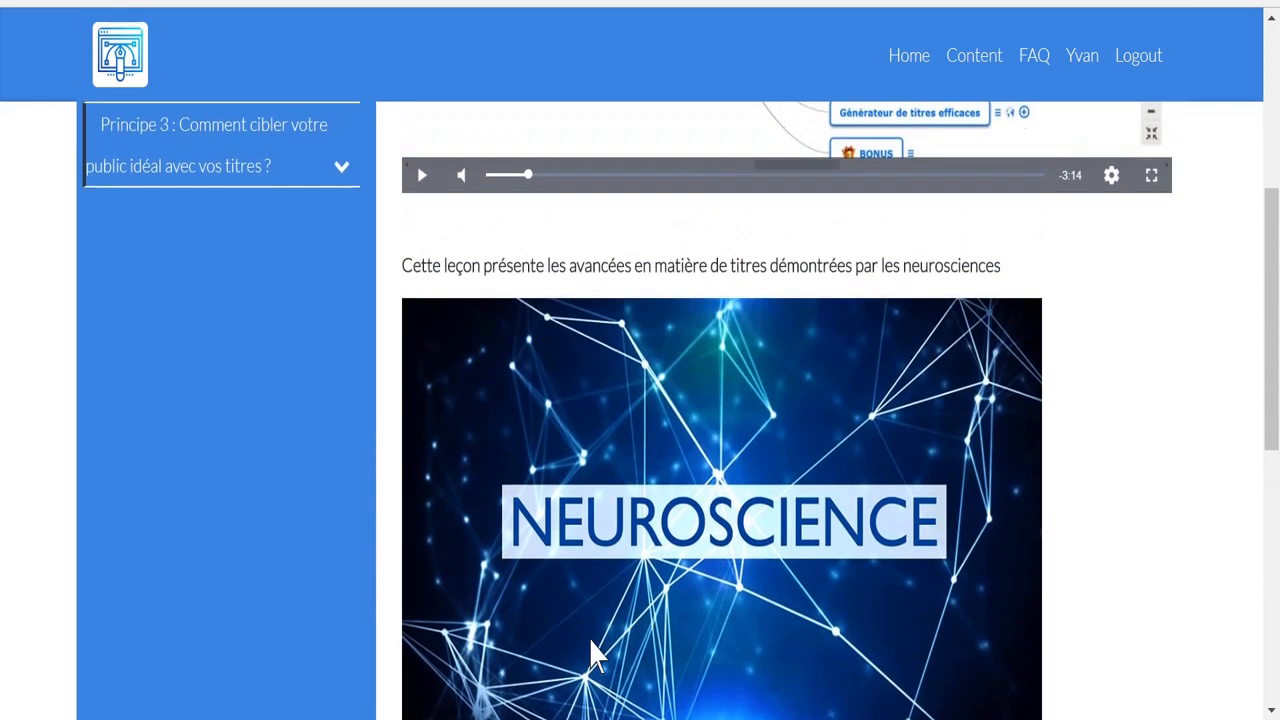
pyautogui.scroll(3, 591, 646)
pyautogui.scroll(2, 591, 646)
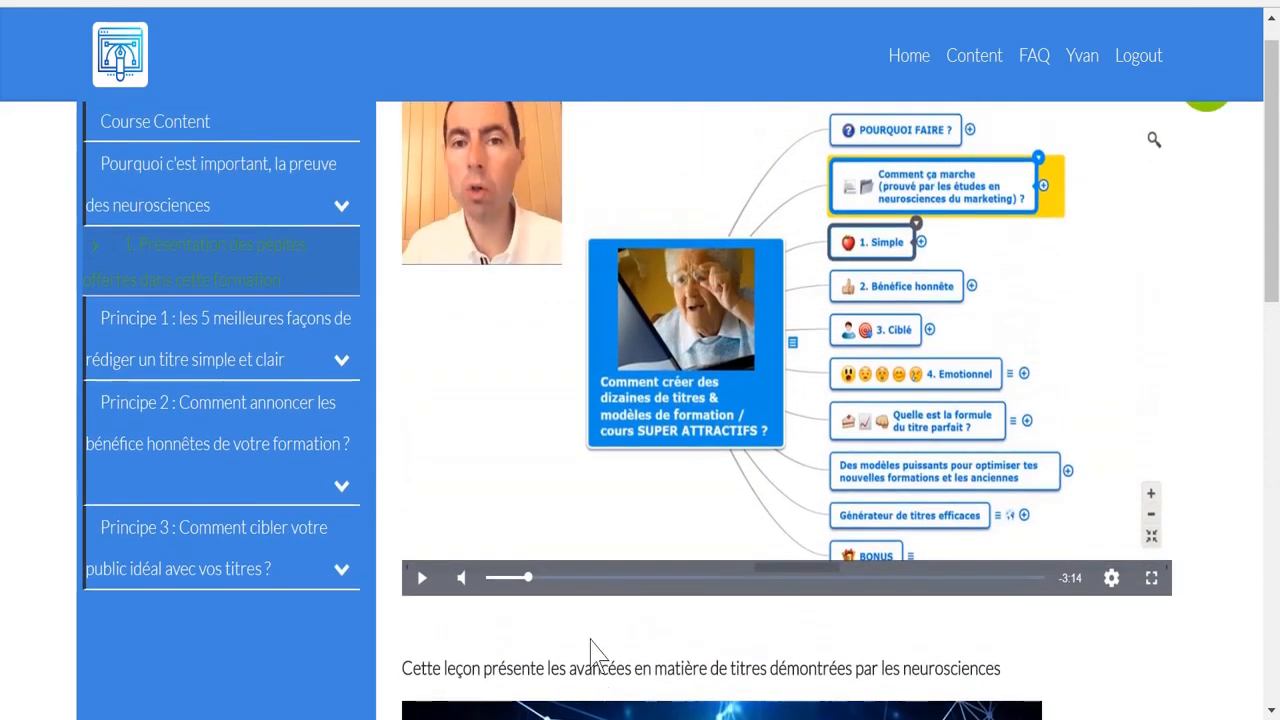
pyautogui.scroll(1, 591, 646)
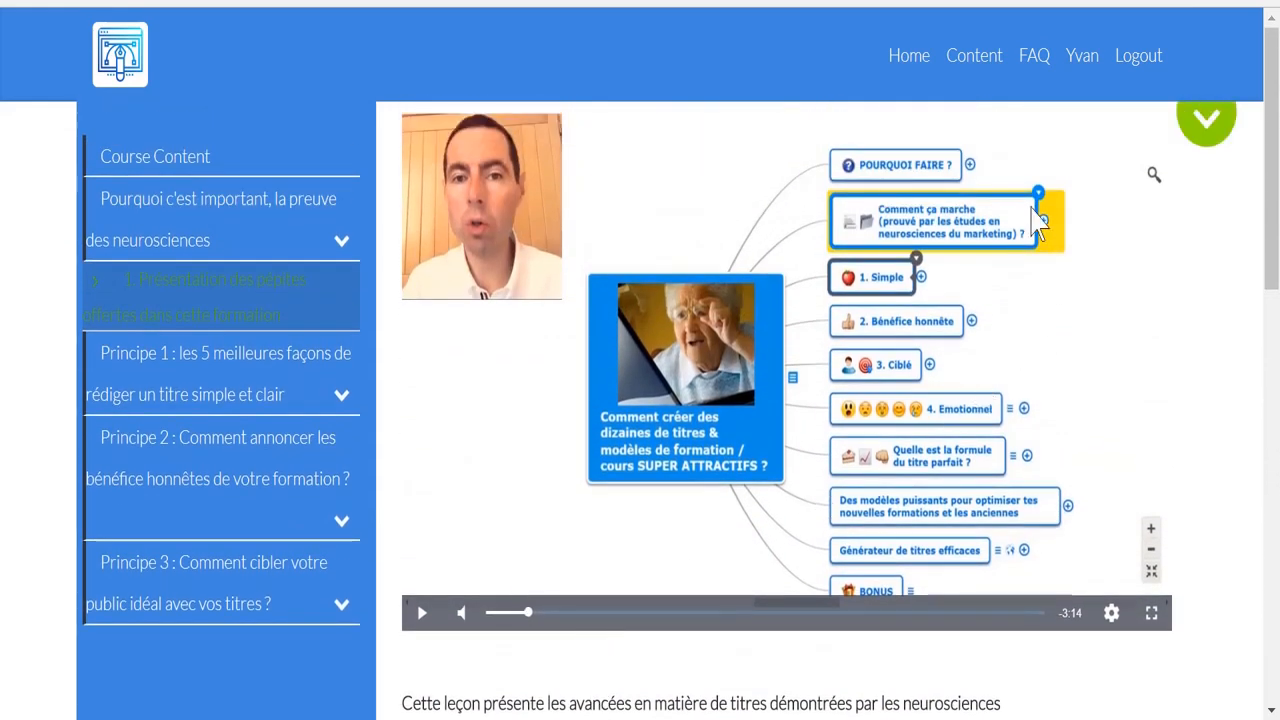
# Step: Browse the course site's content list, FAQ page and student profile page
pyautogui.click(970, 60)
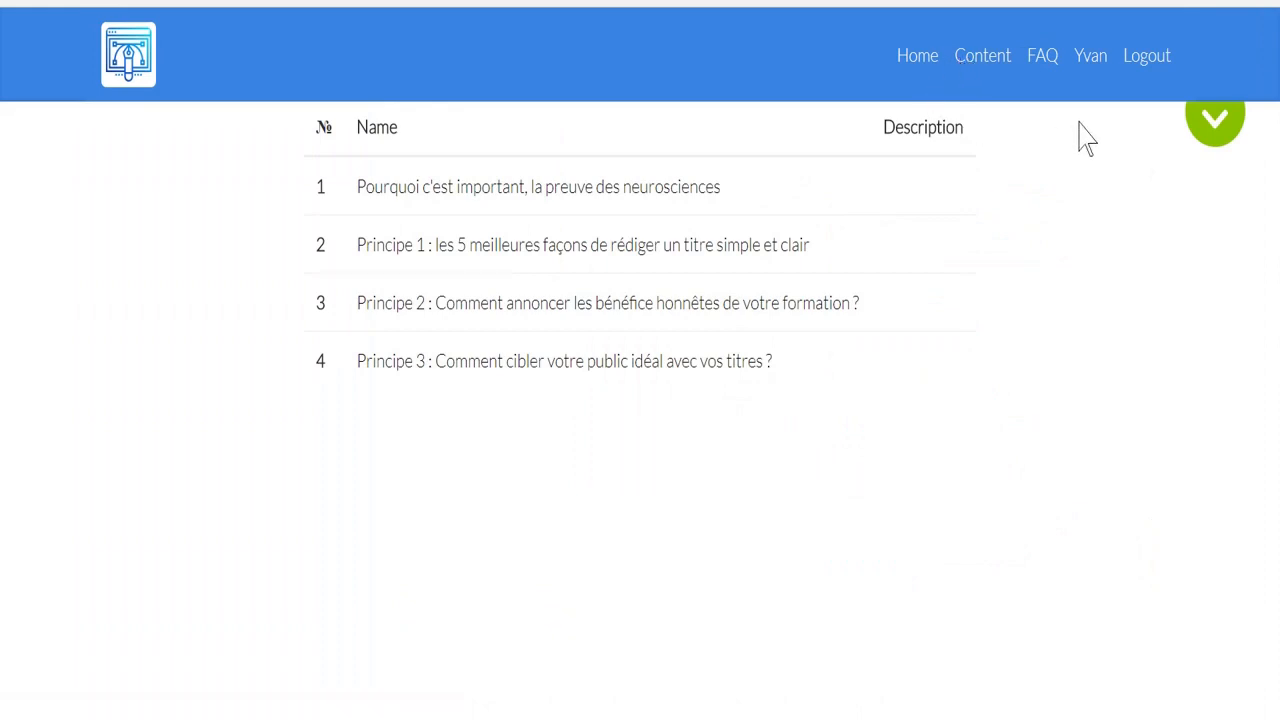
pyautogui.click(1041, 63)
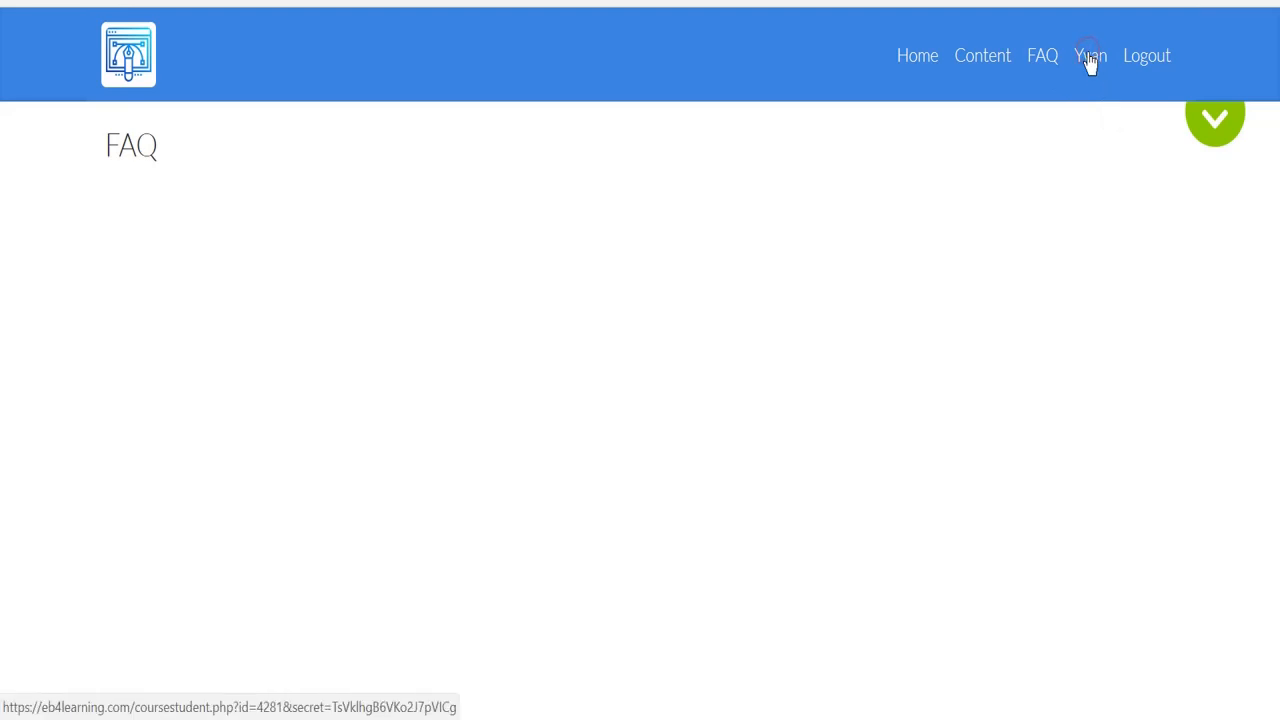
pyautogui.click(1090, 60)
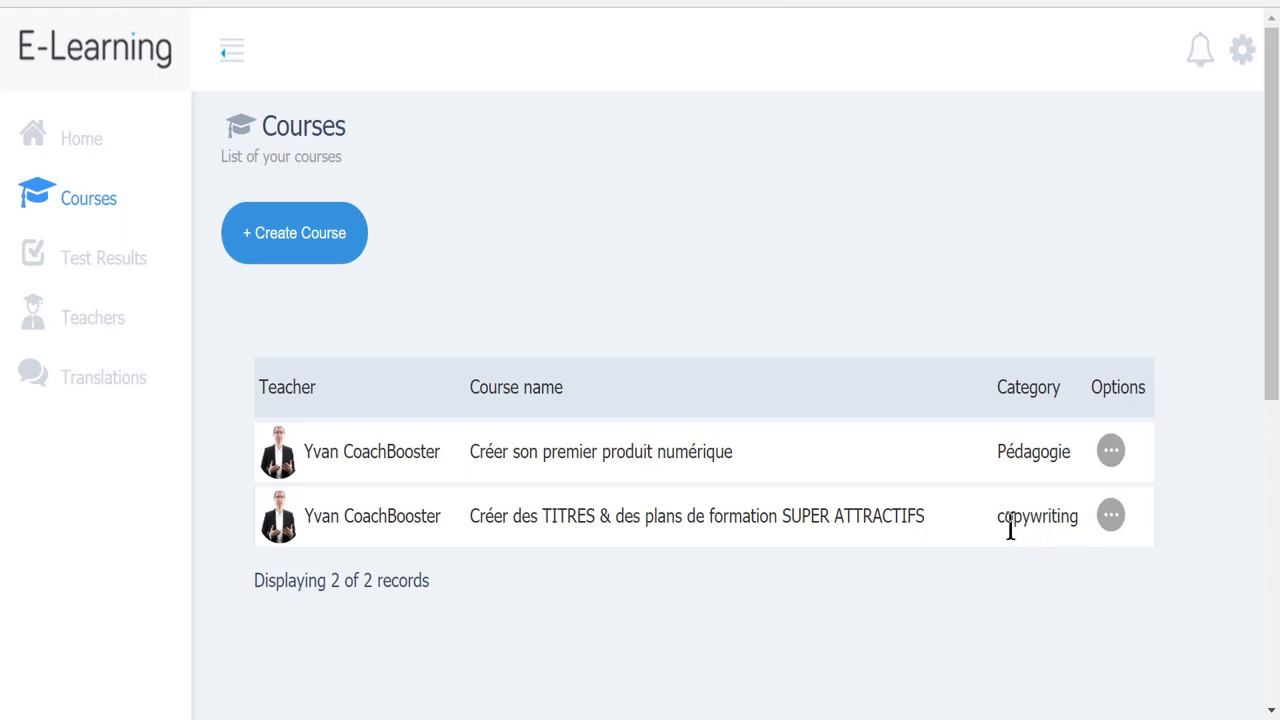
# Step: Open the course "Créer des TITRES & des plans de formation SUPER ATTRACTIFS" for editing and review its general information
pyautogui.click(1111, 516)
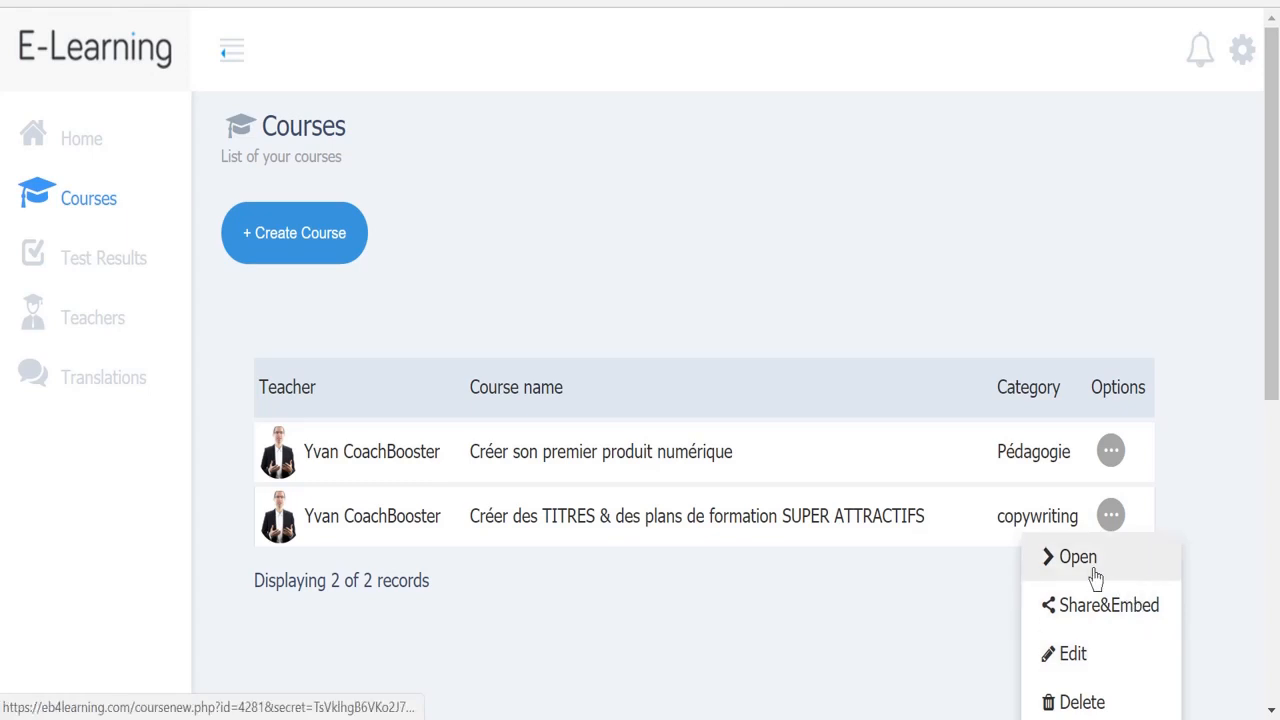
pyautogui.click(1101, 675)
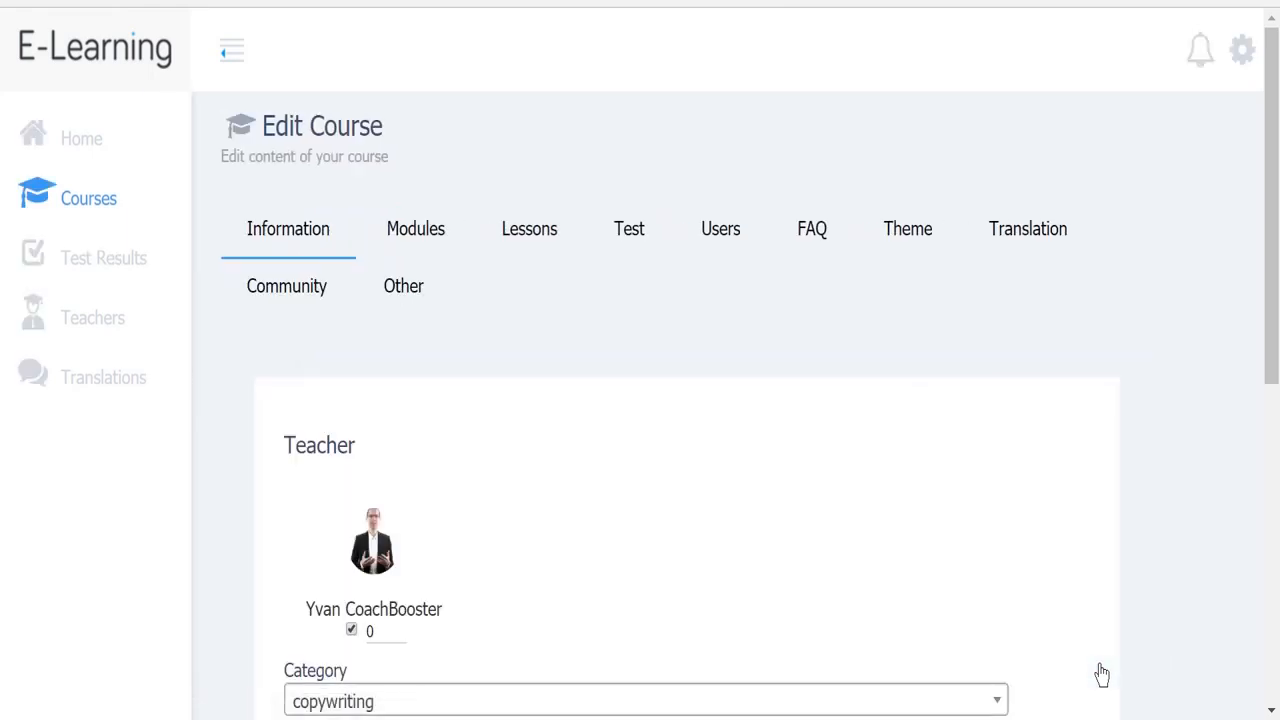
pyautogui.scroll(-2, 1101, 675)
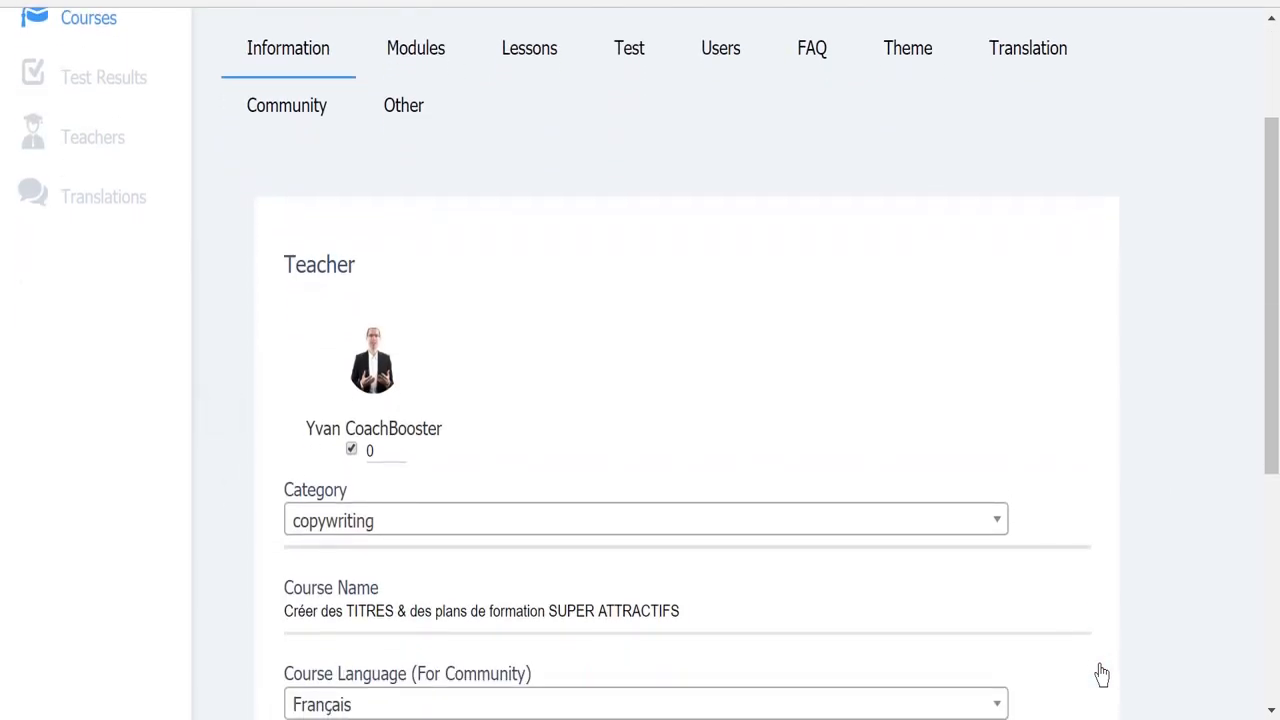
pyautogui.scroll(-3, 1101, 675)
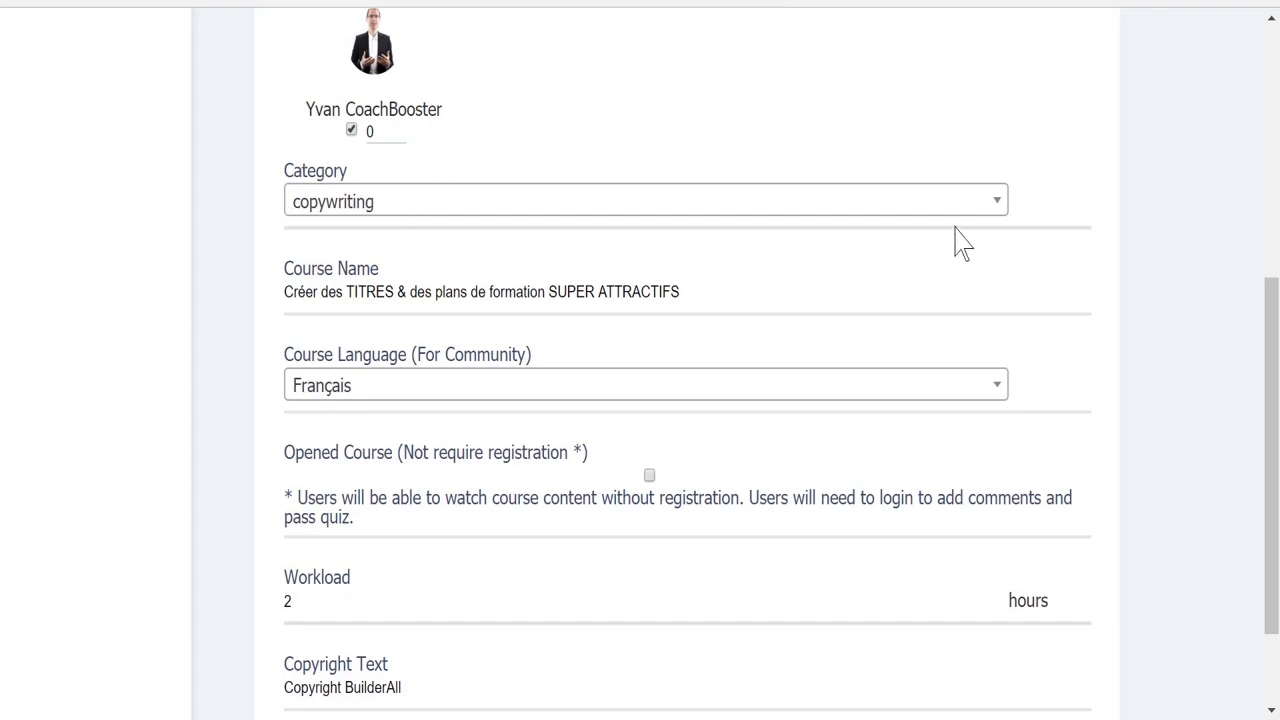
# Step: Examine the category and community language choices offered for the course, along with its registration, workload and copyright fields
pyautogui.click(997, 204)
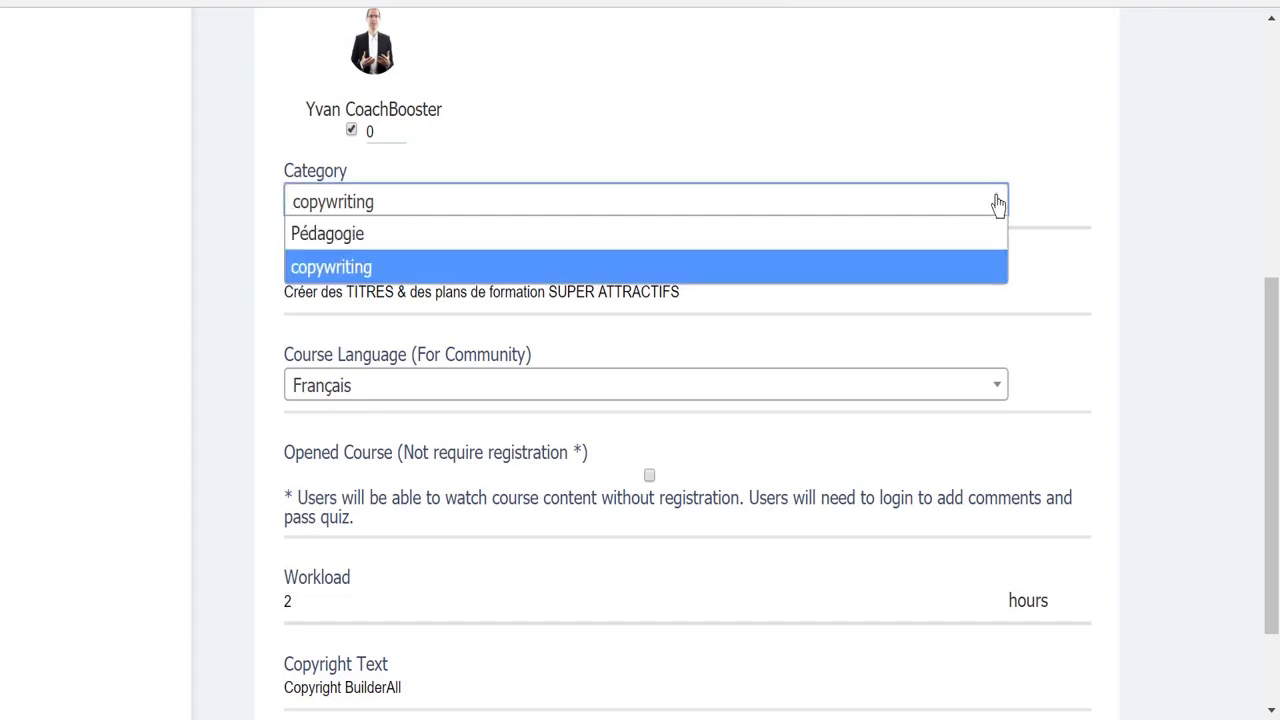
pyautogui.click(744, 62)
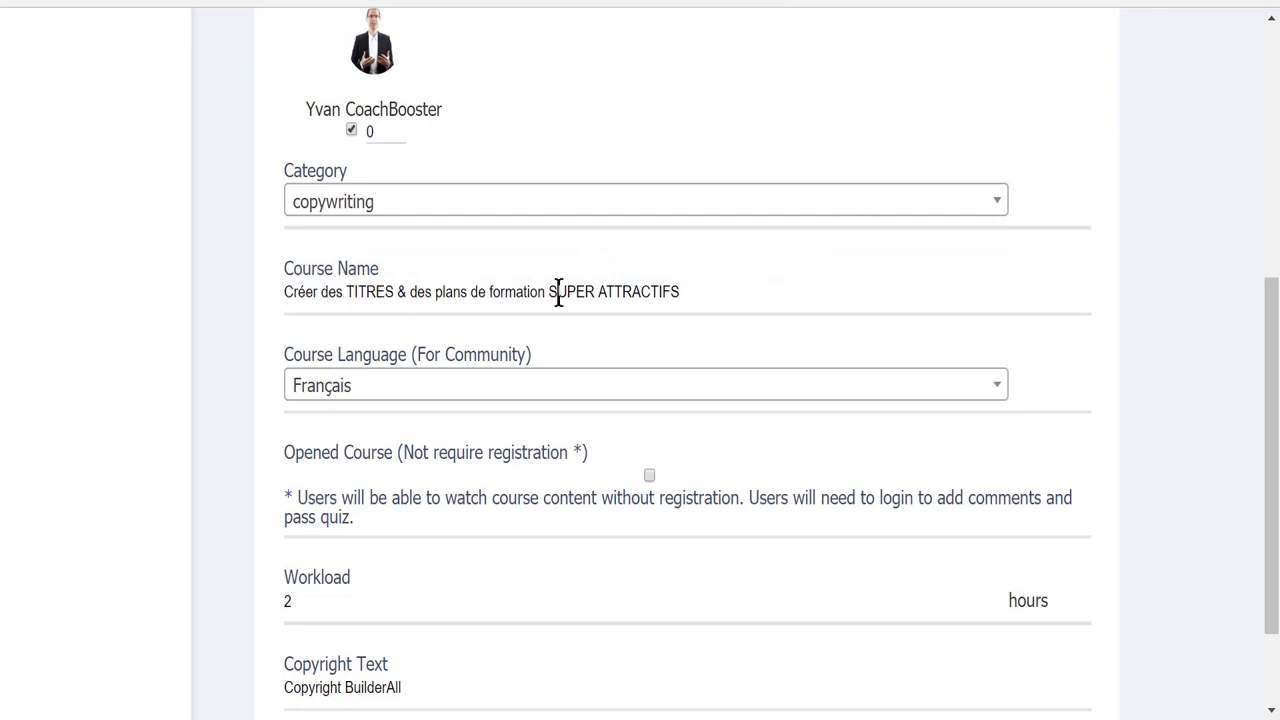
pyautogui.click(996, 388)
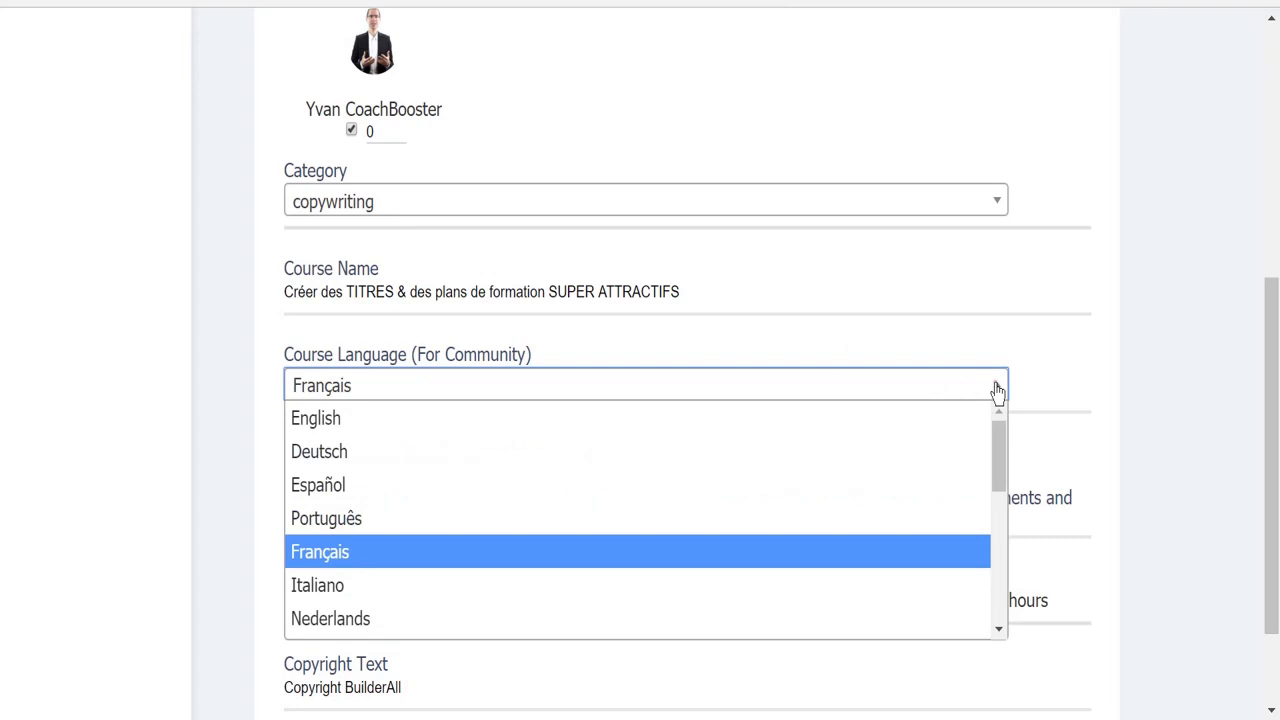
pyautogui.click(1029, 382)
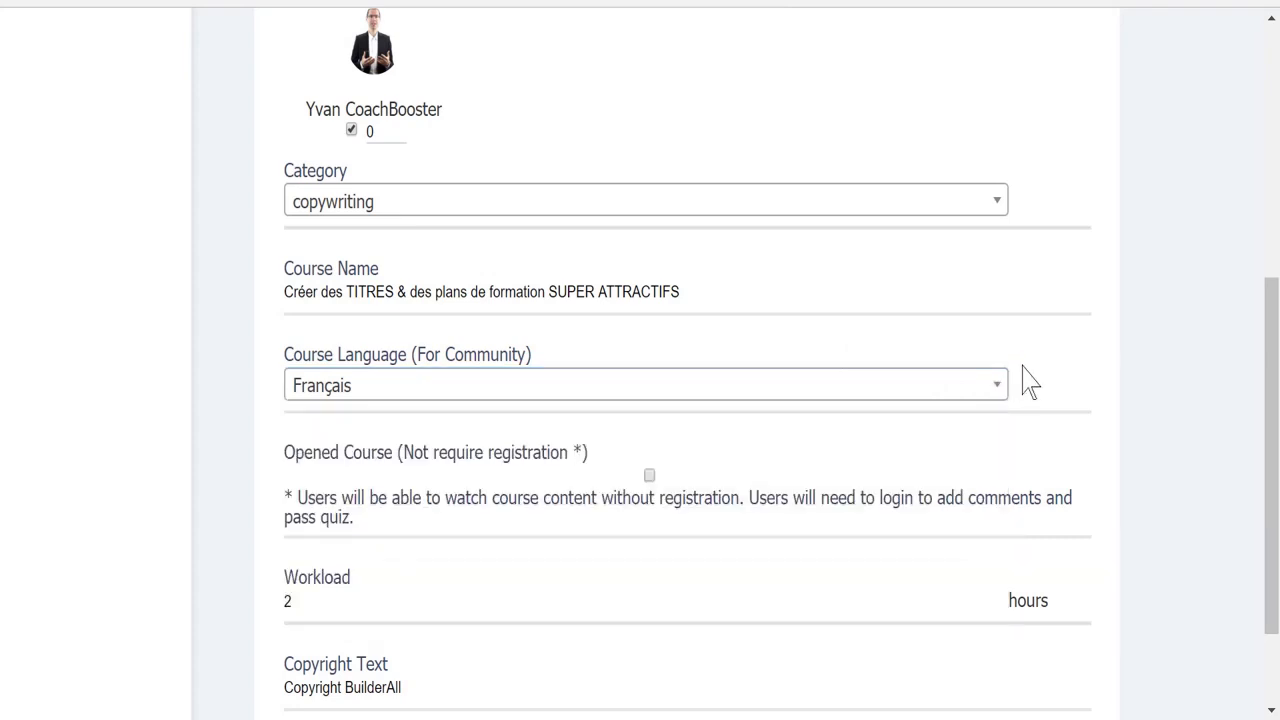
pyautogui.scroll(-2, 1030, 382)
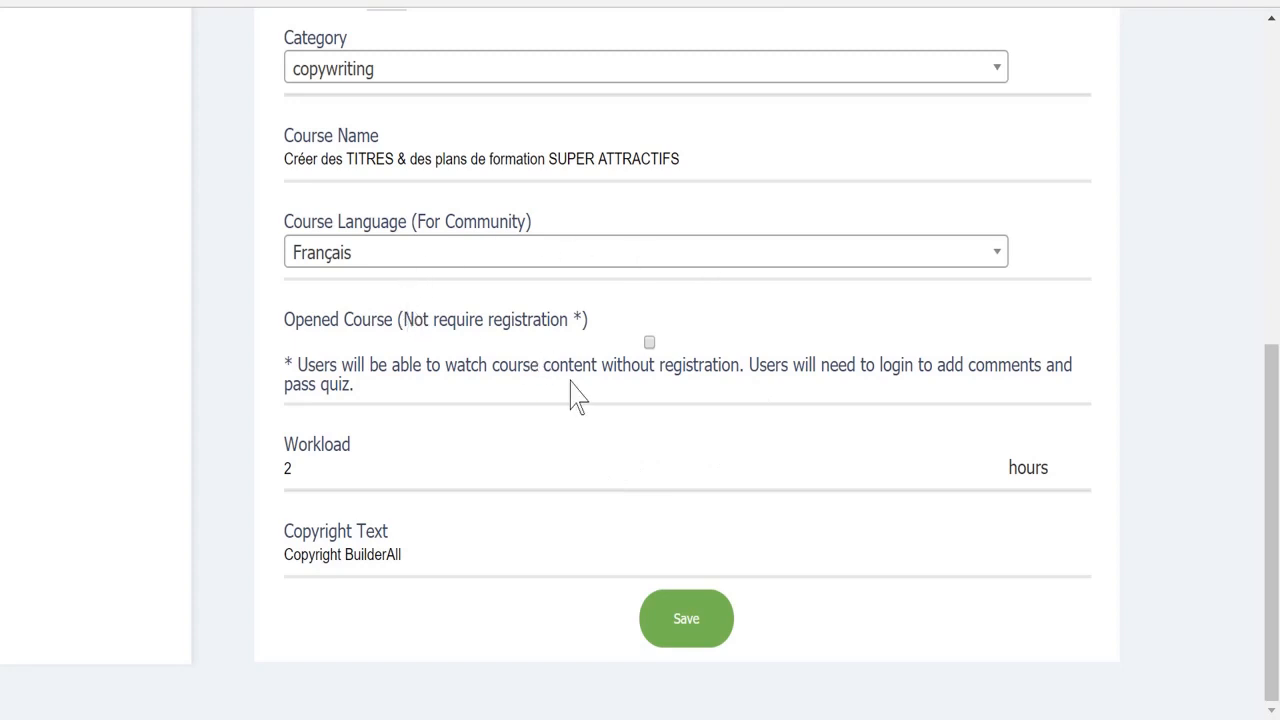
# Step: Examine the course's module list and the form for creating a module
pyautogui.scroll(5, 572, 395)
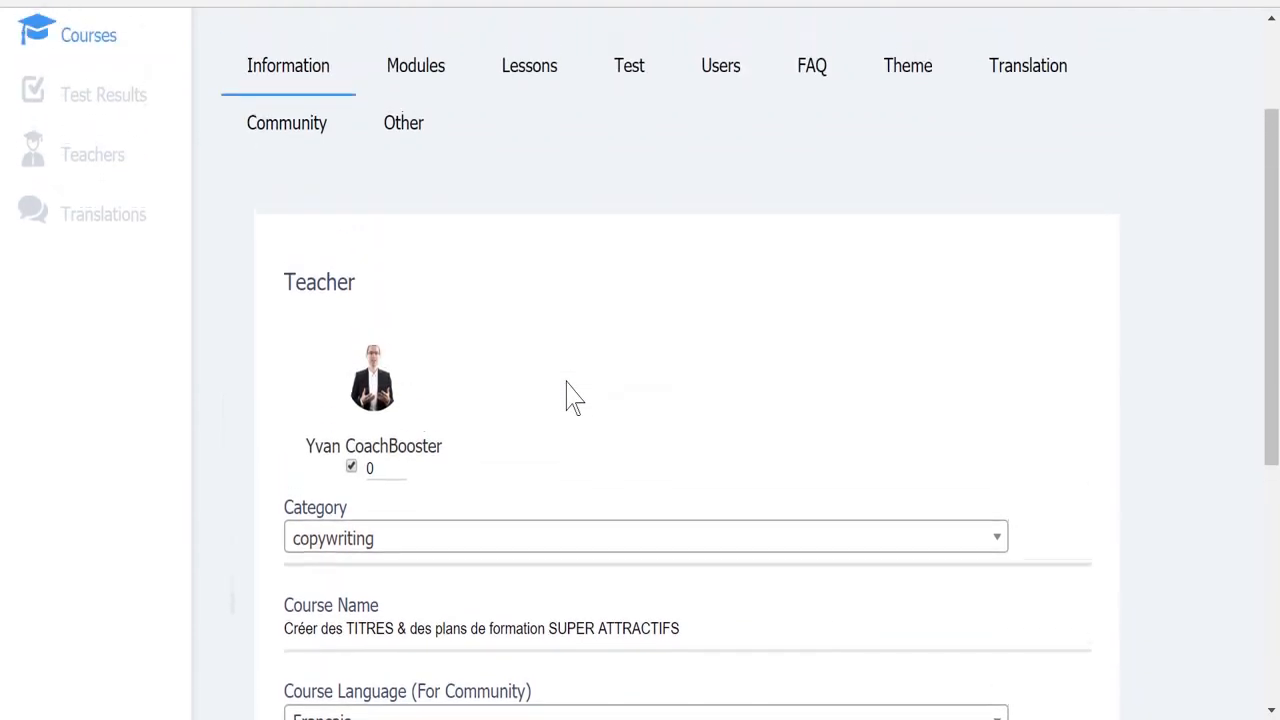
pyautogui.click(411, 136)
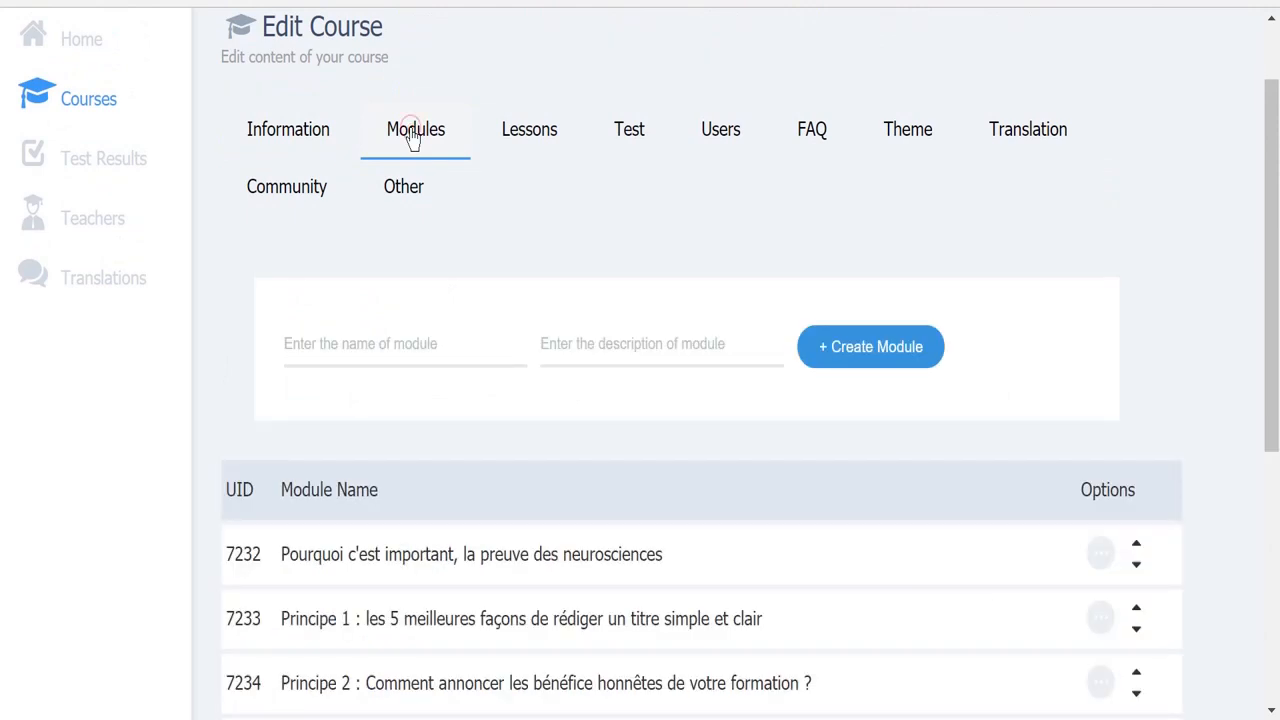
pyautogui.scroll(-3, 413, 137)
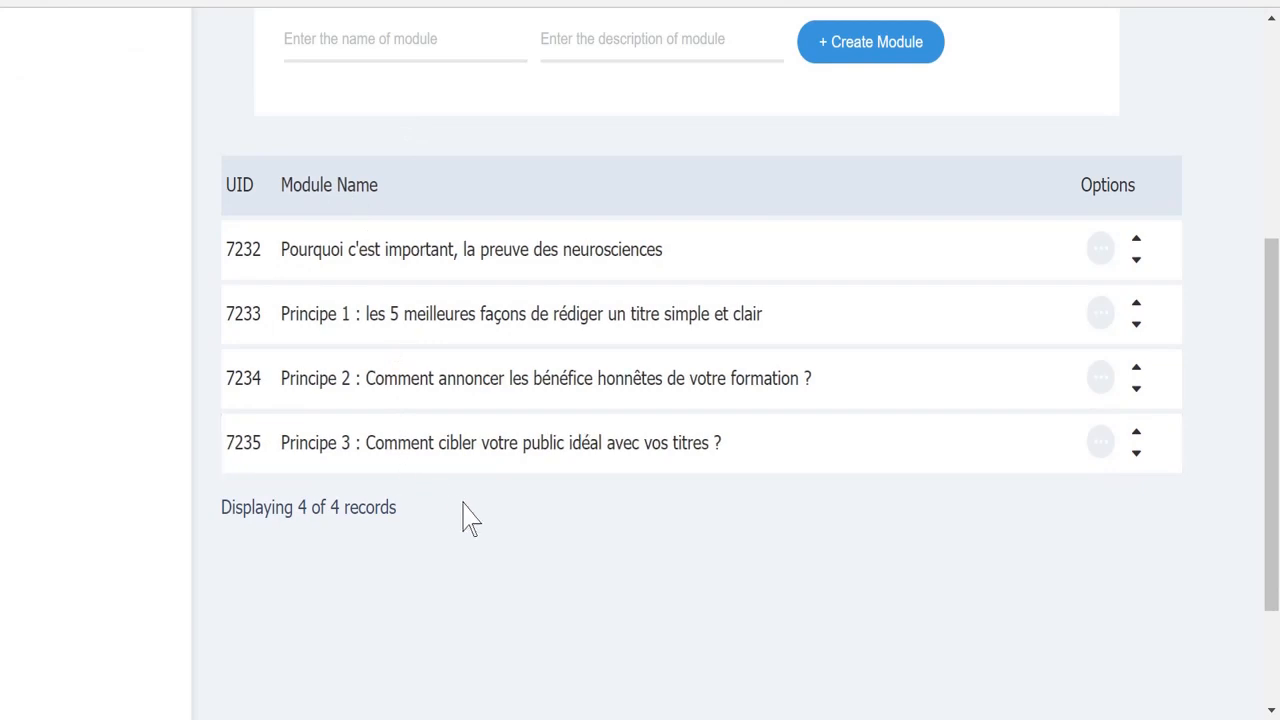
pyautogui.scroll(4, 470, 518)
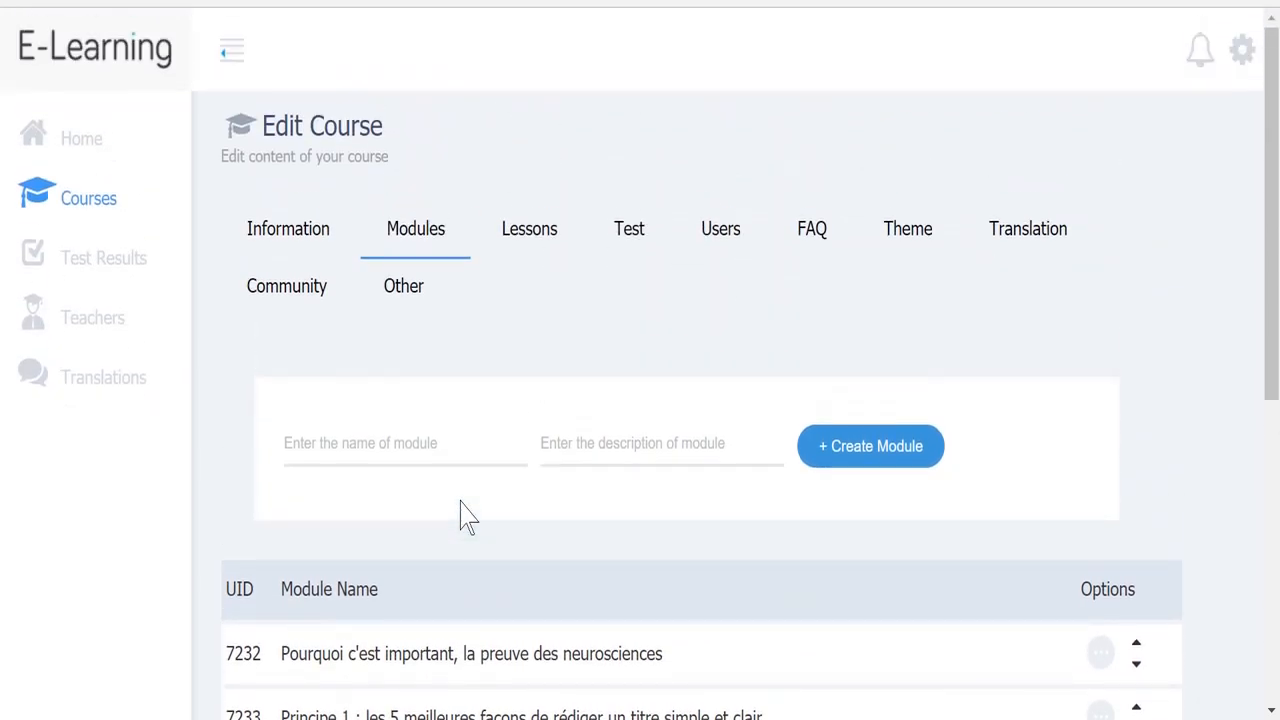
pyautogui.scroll(-2, 463, 515)
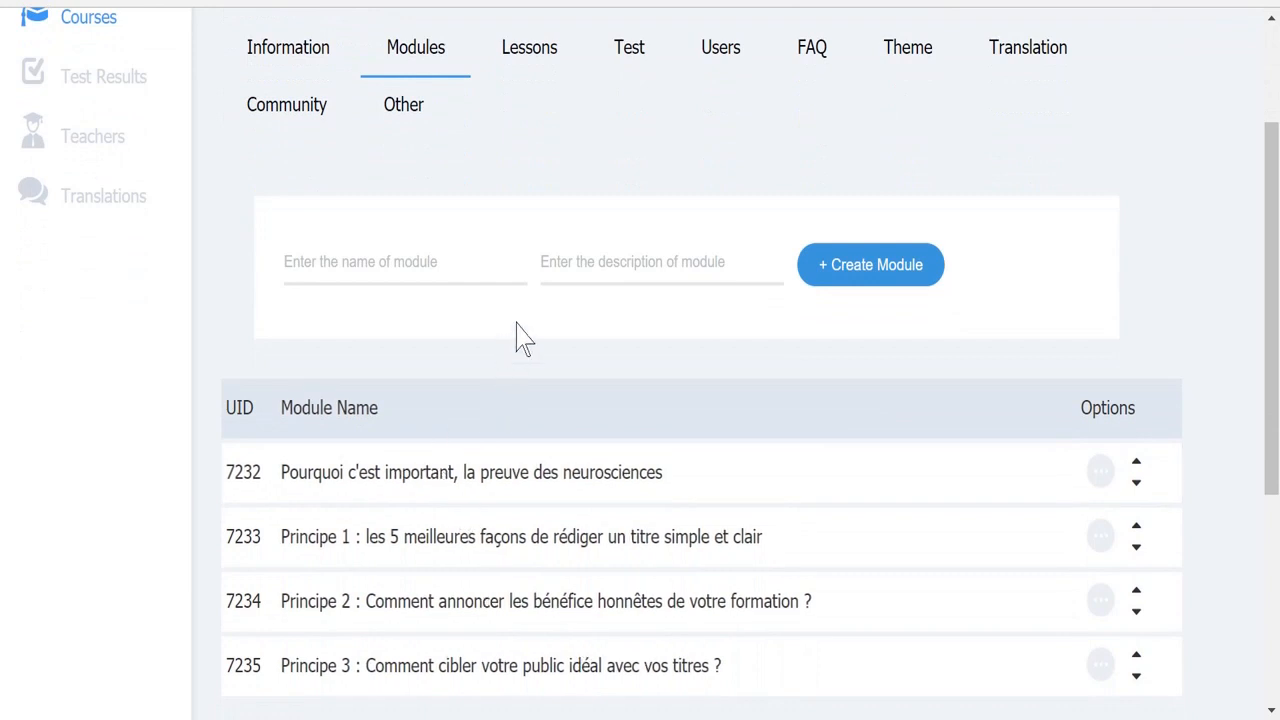
# Step: Open the lesson "1. Présentation des pépites offertes dans cette formation" for editing
pyautogui.click(526, 60)
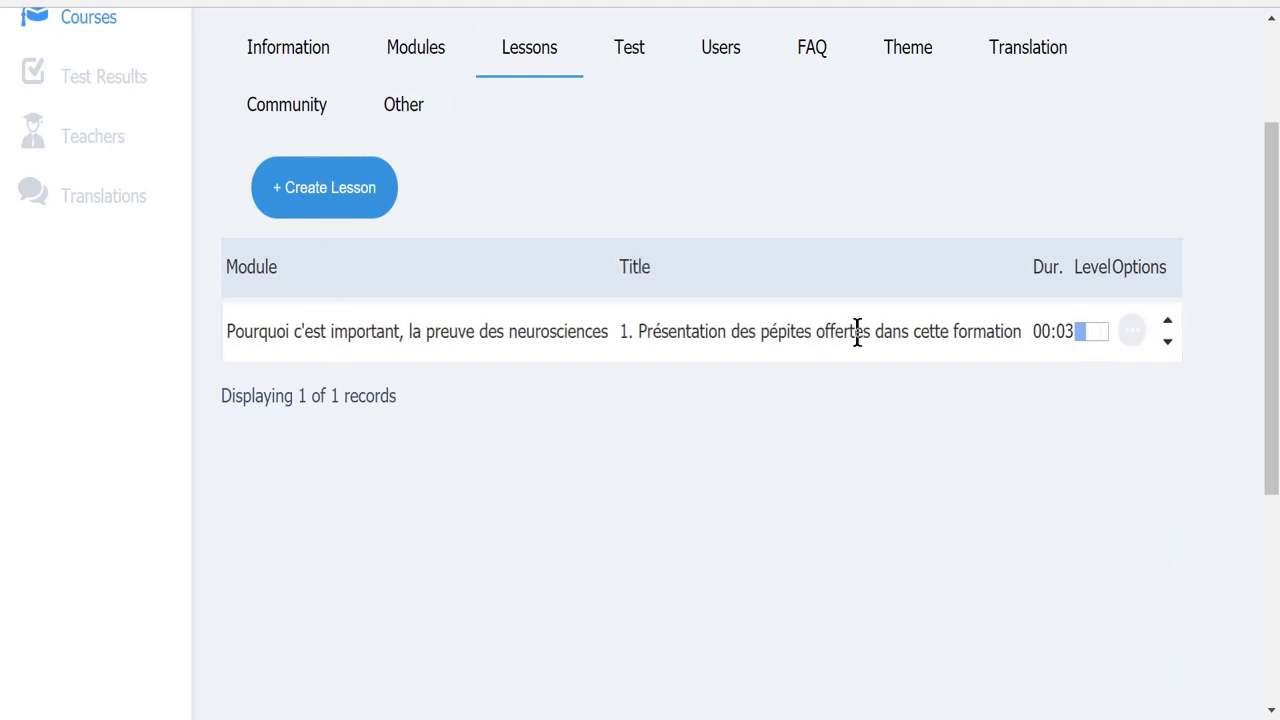
pyautogui.click(1134, 340)
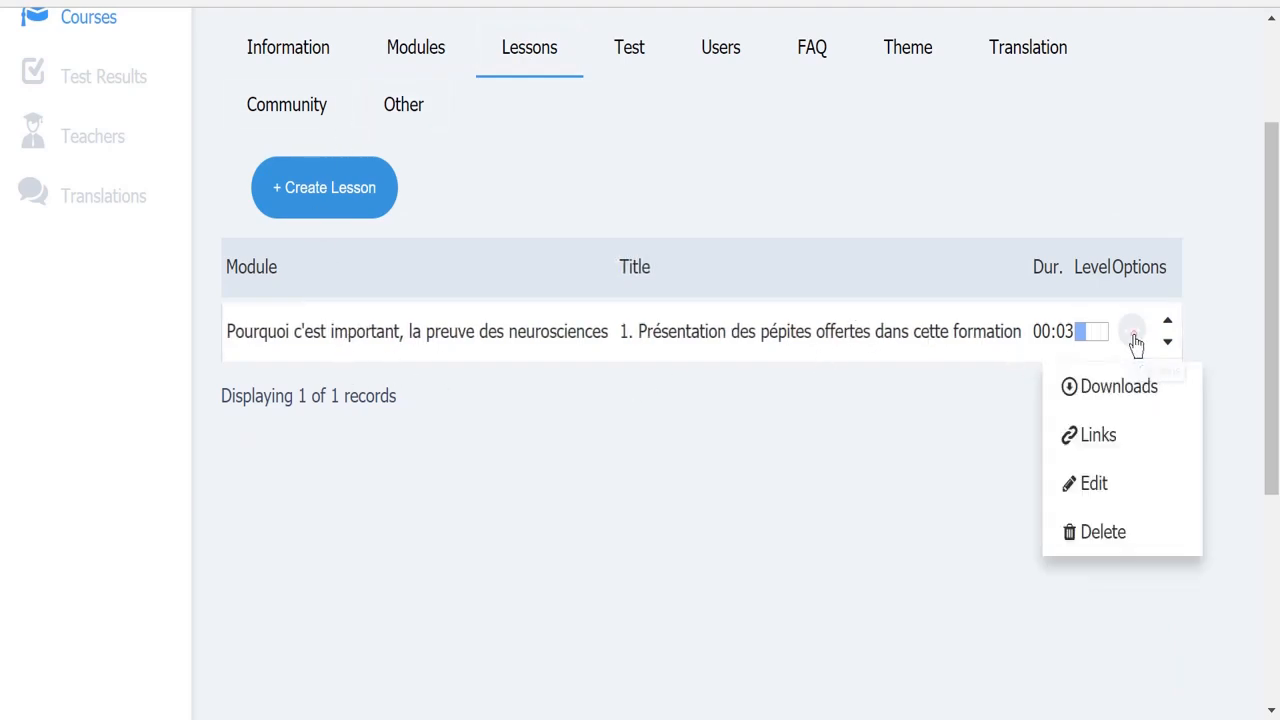
pyautogui.click(1123, 485)
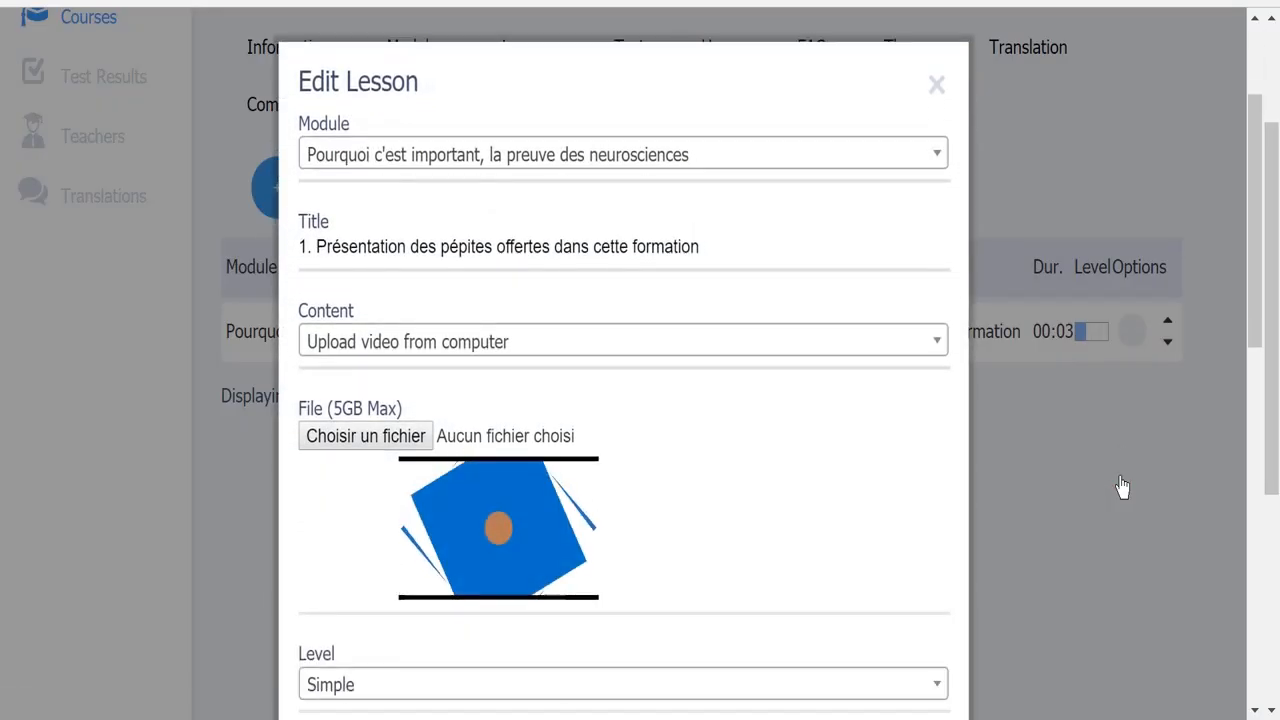
# Step: Examine the modules and content types available for the lesson, keeping the current selections
pyautogui.click(895, 162)
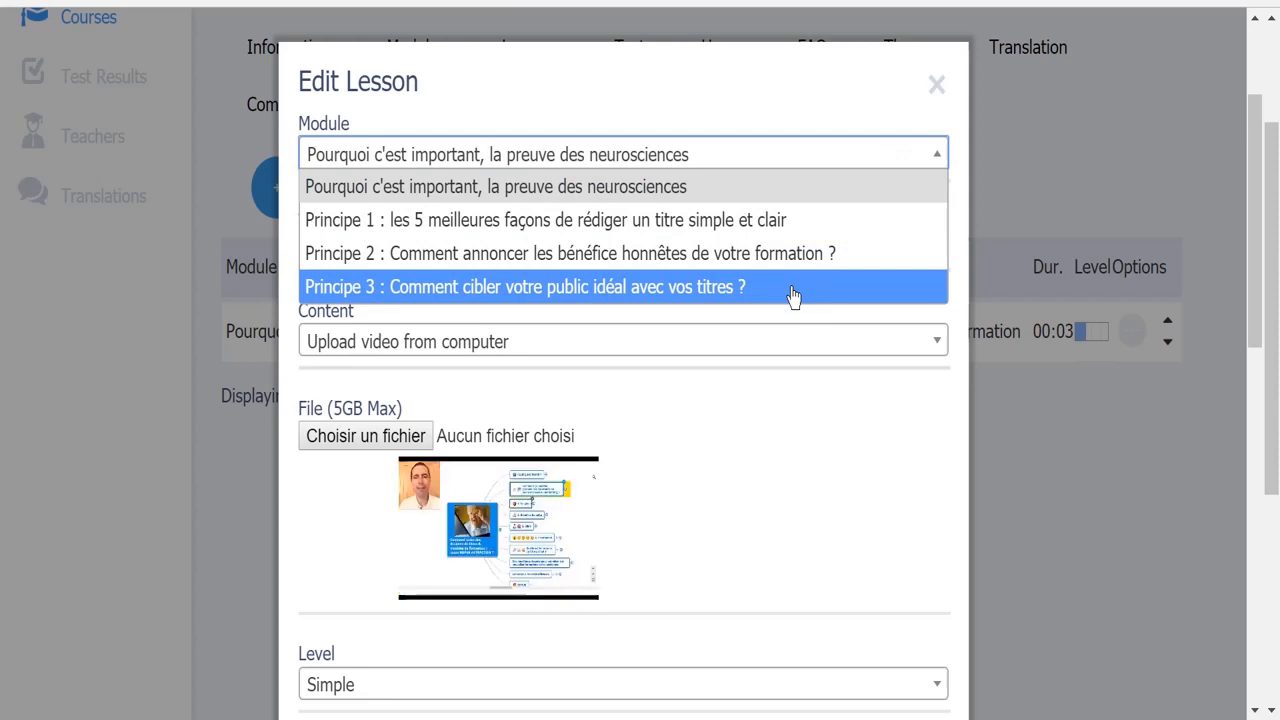
pyautogui.click(1084, 117)
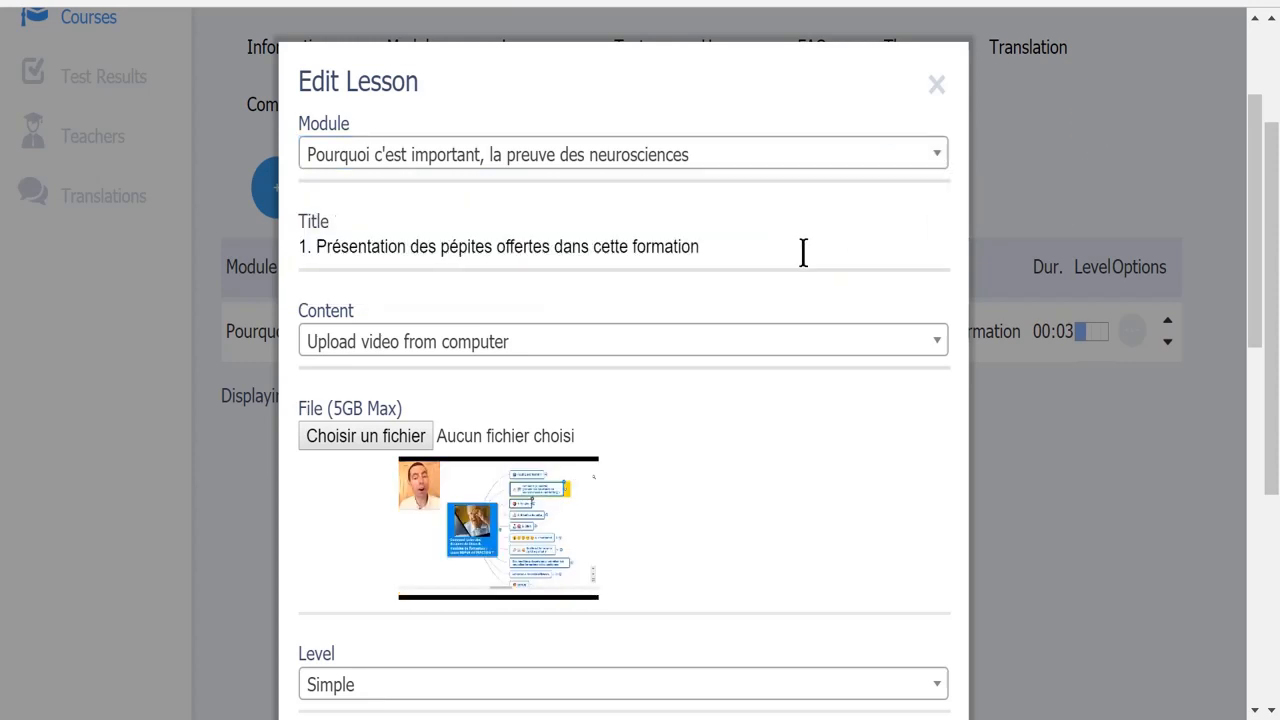
pyautogui.click(938, 343)
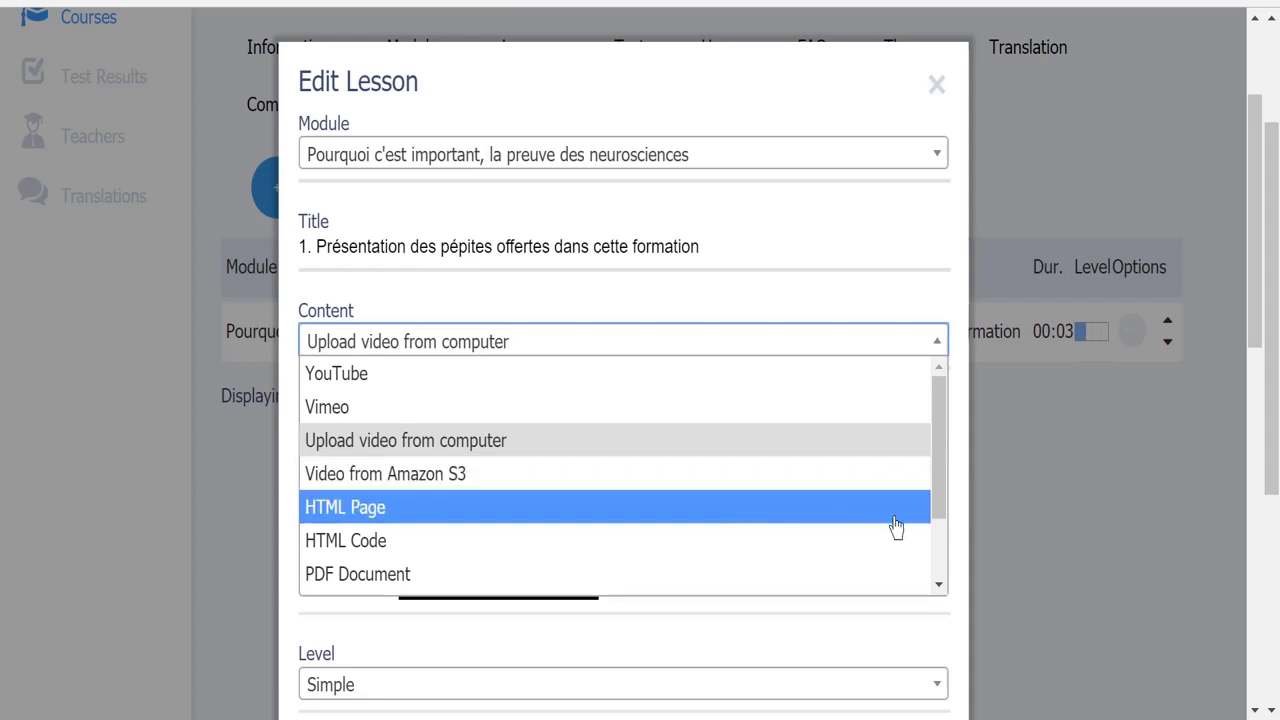
pyautogui.click(940, 568)
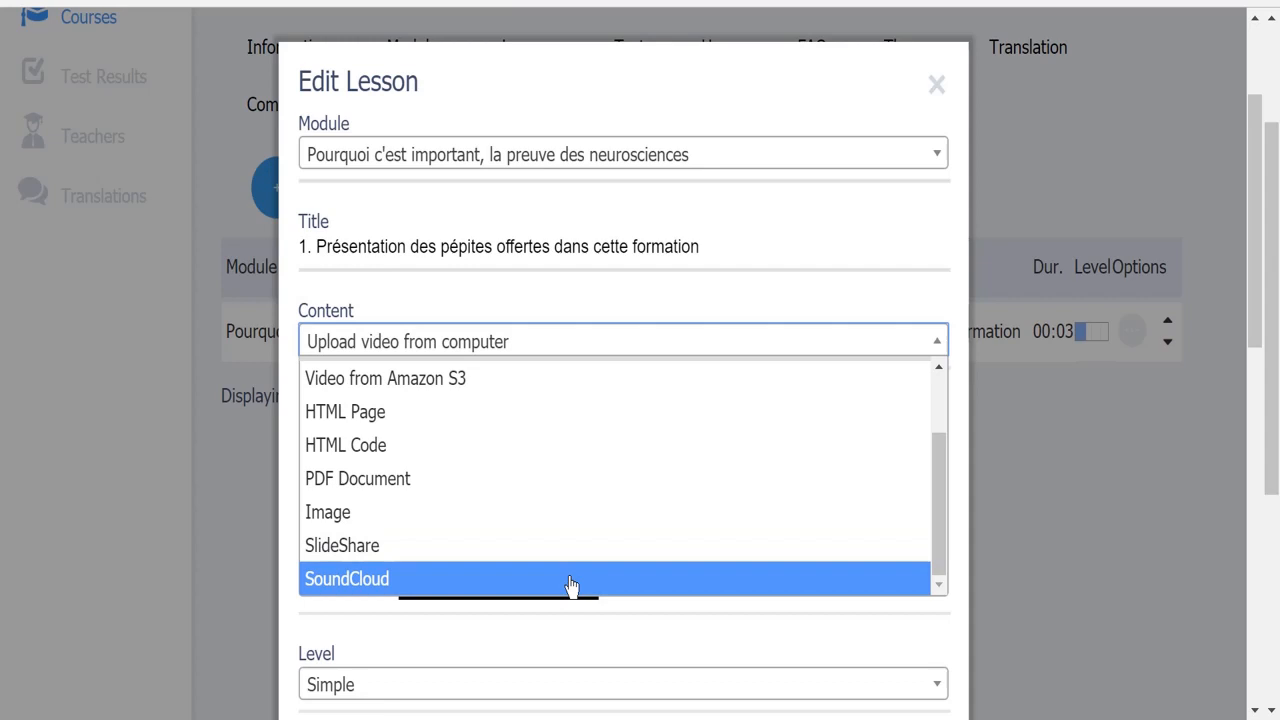
pyautogui.click(946, 396)
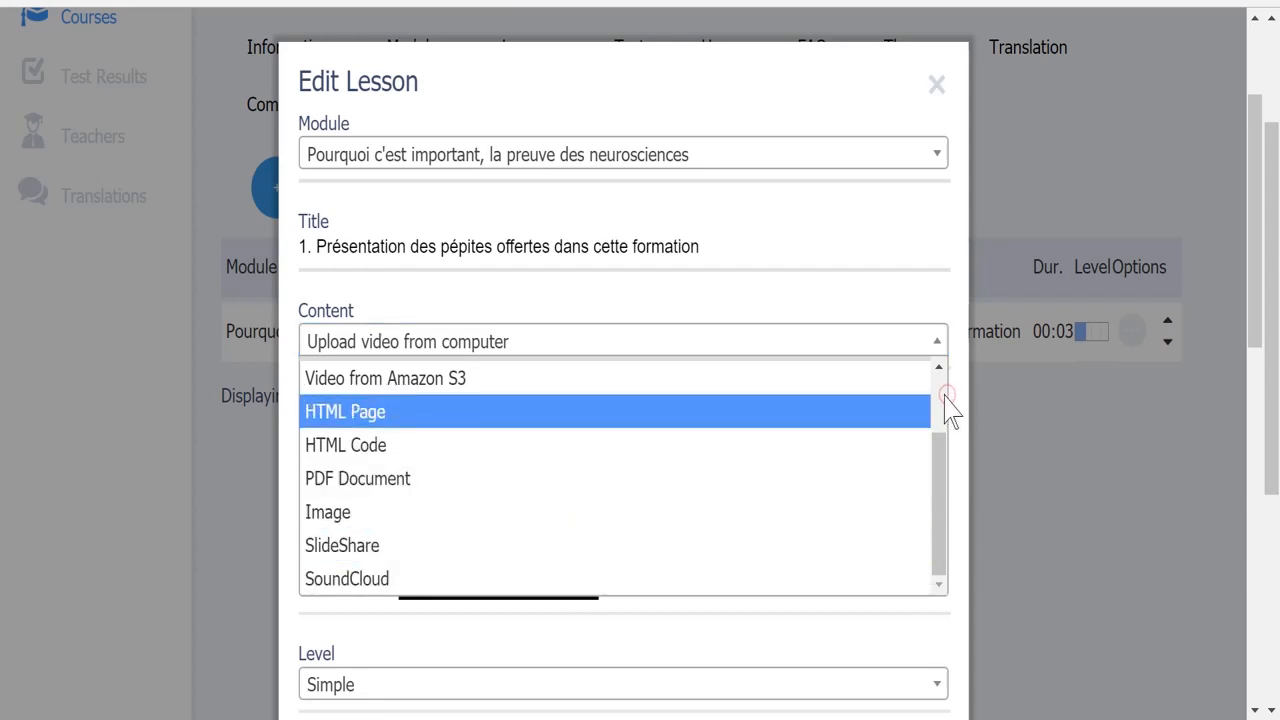
pyautogui.scroll(2, 947, 408)
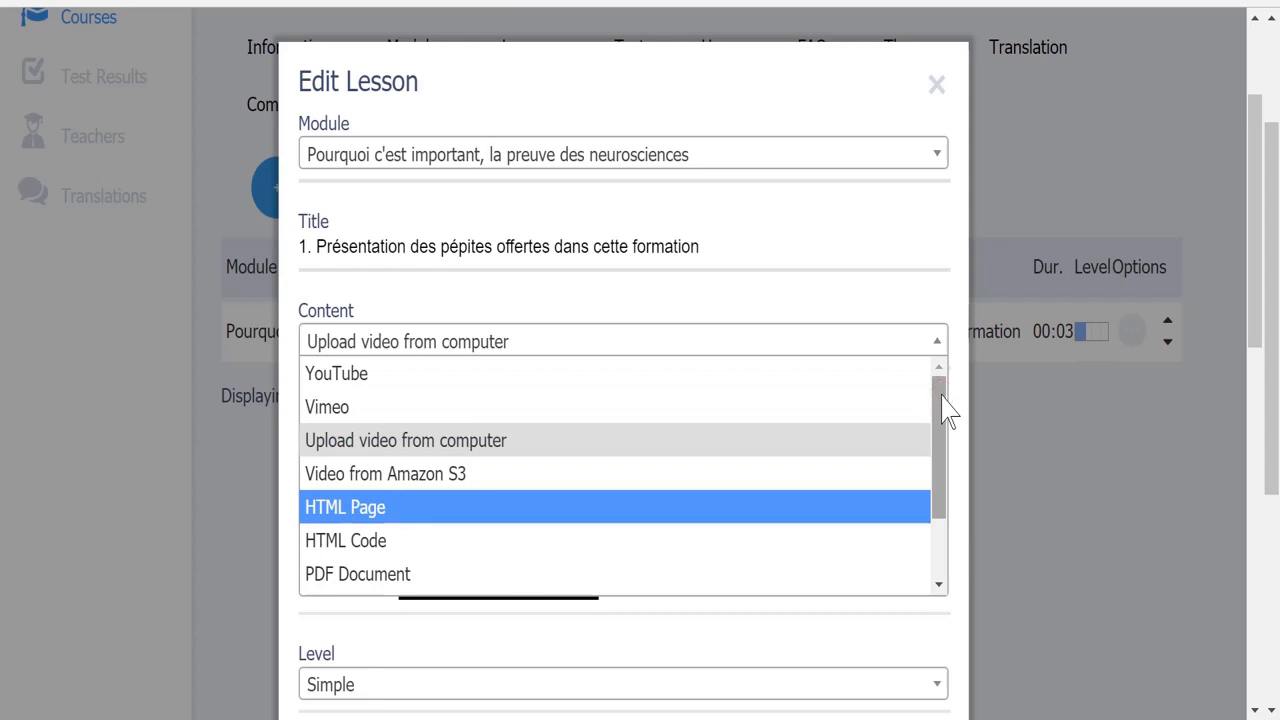
pyautogui.click(963, 450)
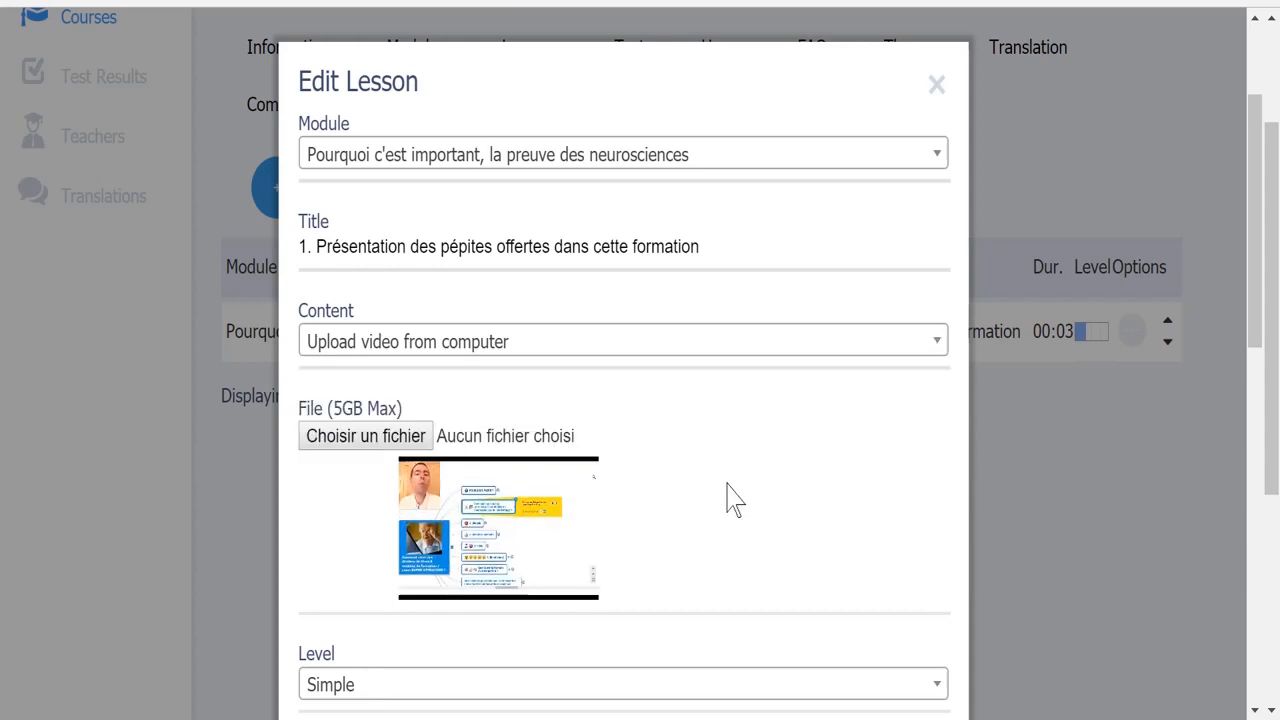
# Step: Examine the lesson's difficulty level choices and its duration settings, keeping the current level
pyautogui.scroll(-1, 728, 497)
pyautogui.scroll(-3, 728, 497)
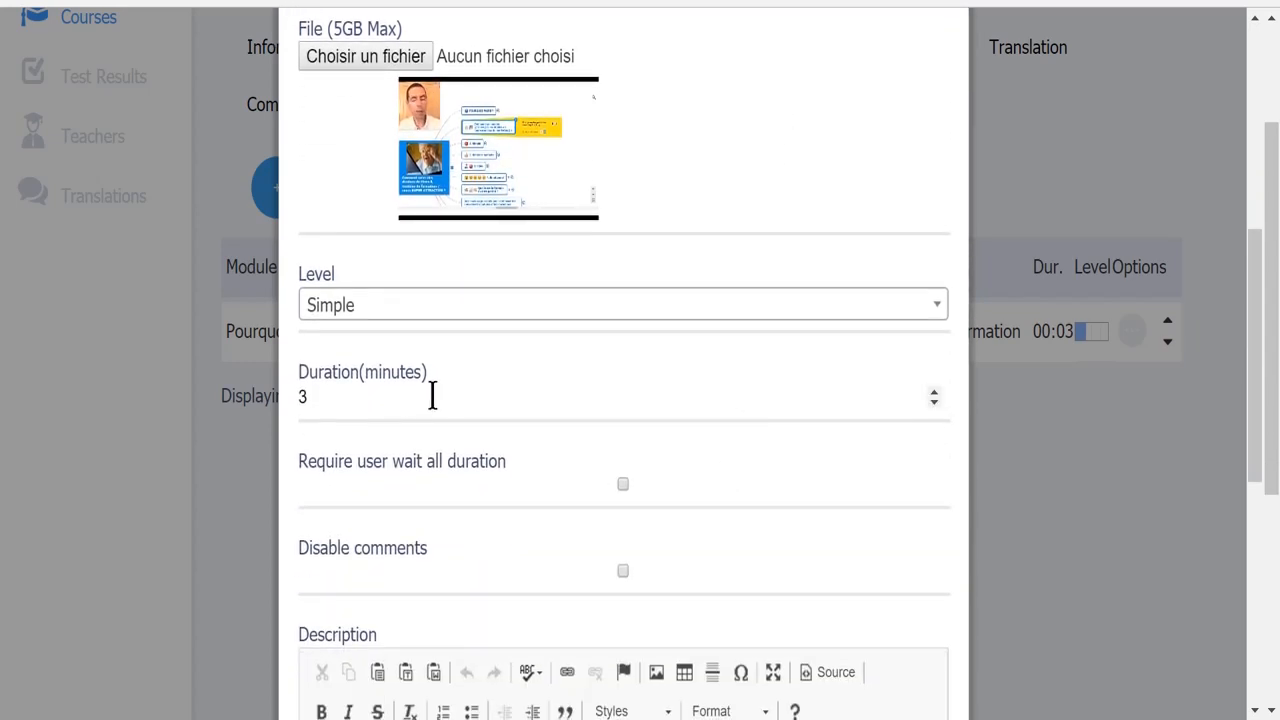
pyautogui.click(934, 309)
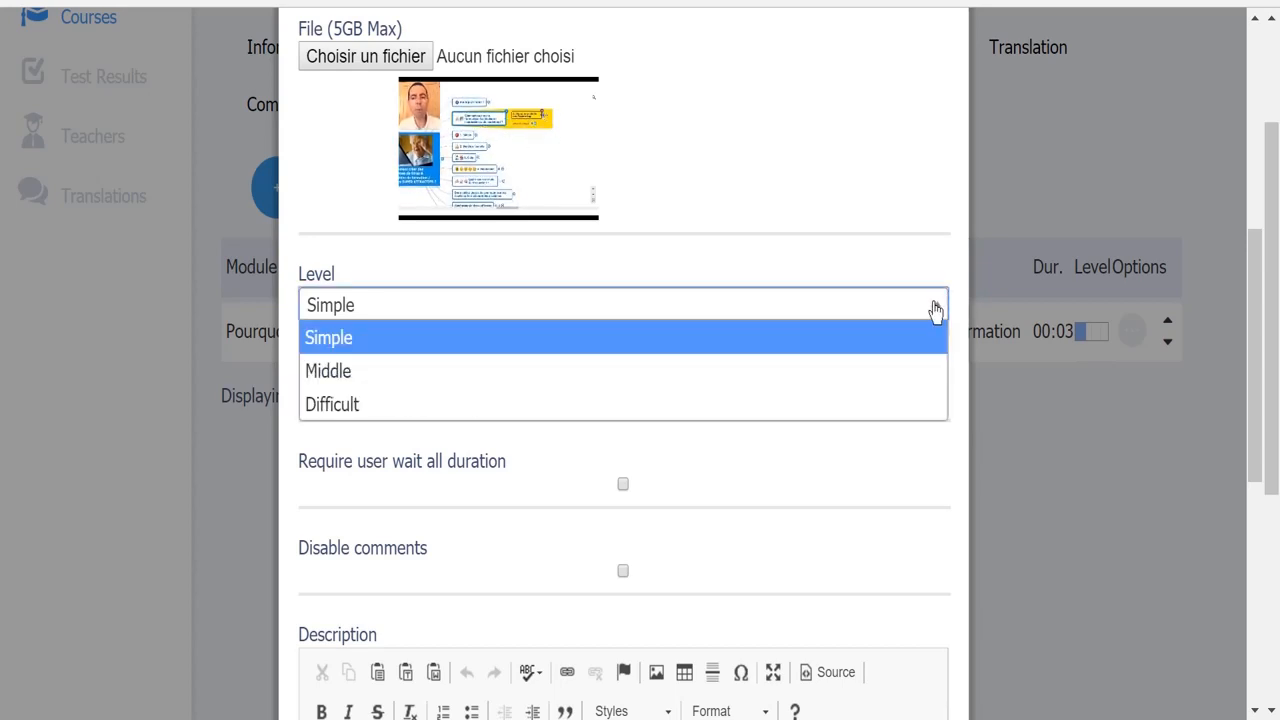
pyautogui.click(886, 257)
pyautogui.moveTo(886, 257); pyautogui.dragTo(392, 482)
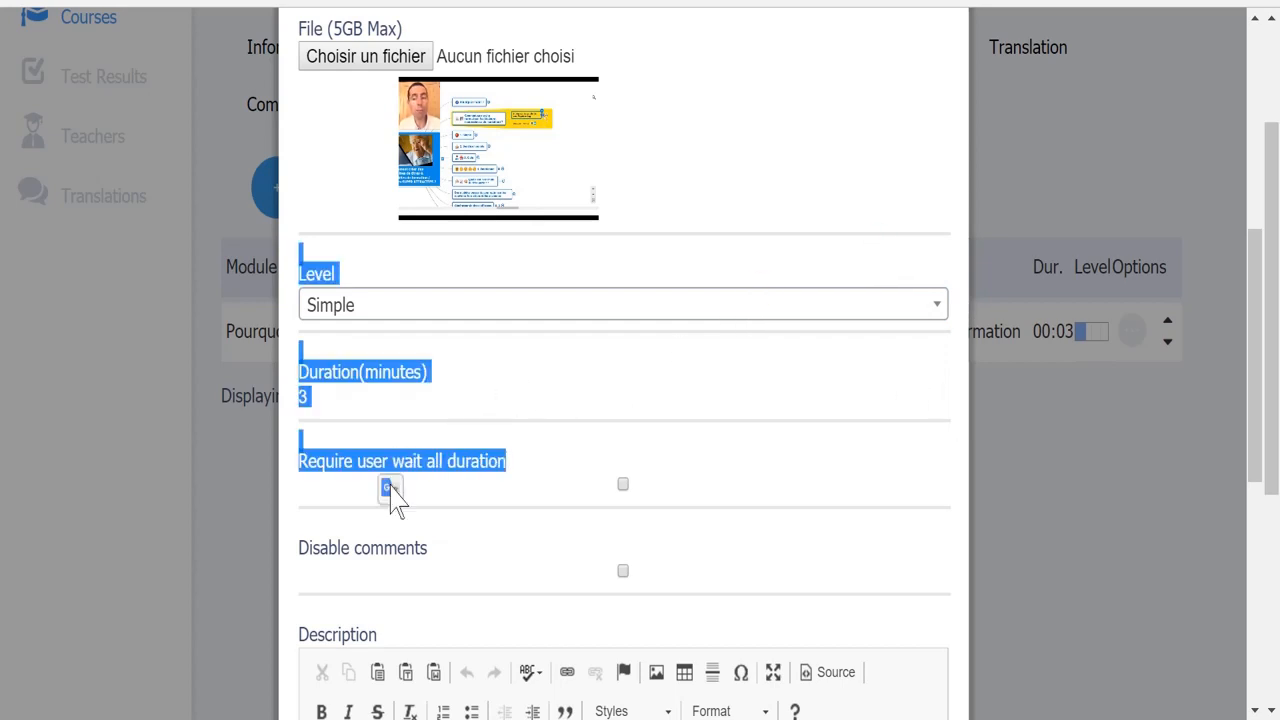
pyautogui.click(566, 424)
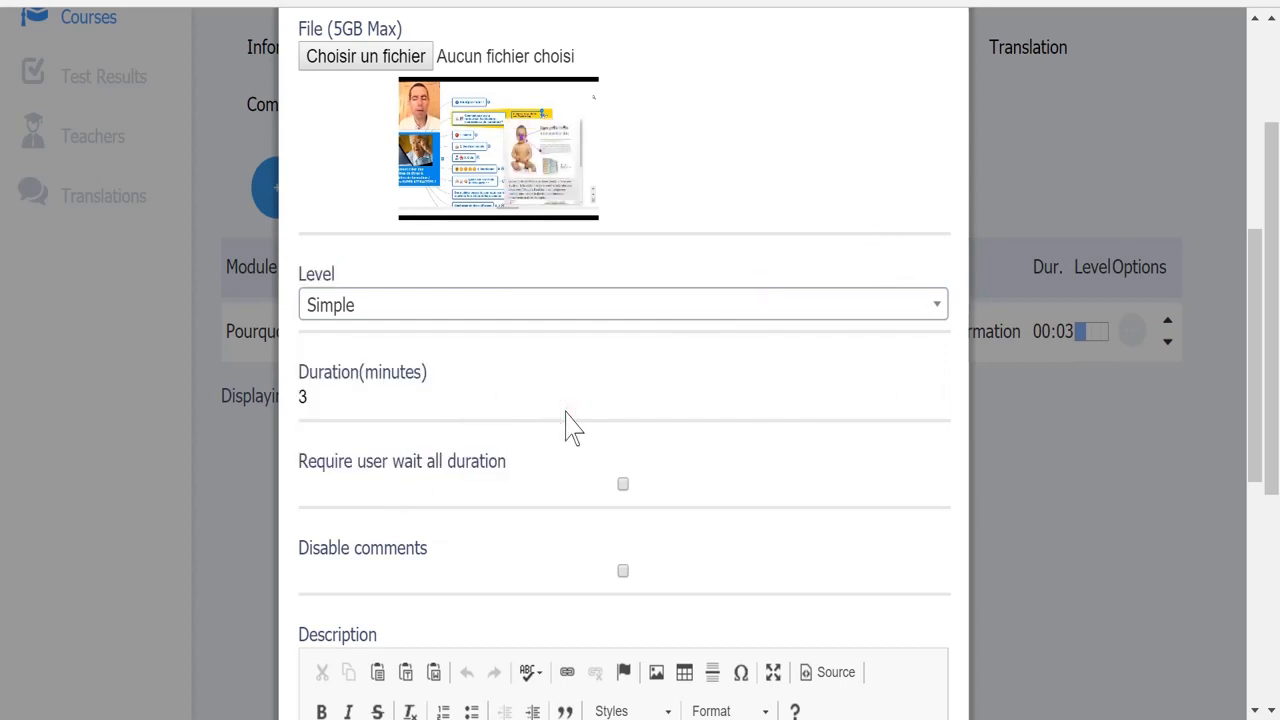
# Step: Examine the lesson's wait-duration and comment options and its full description, leaving both options disabled
pyautogui.click(622, 484)
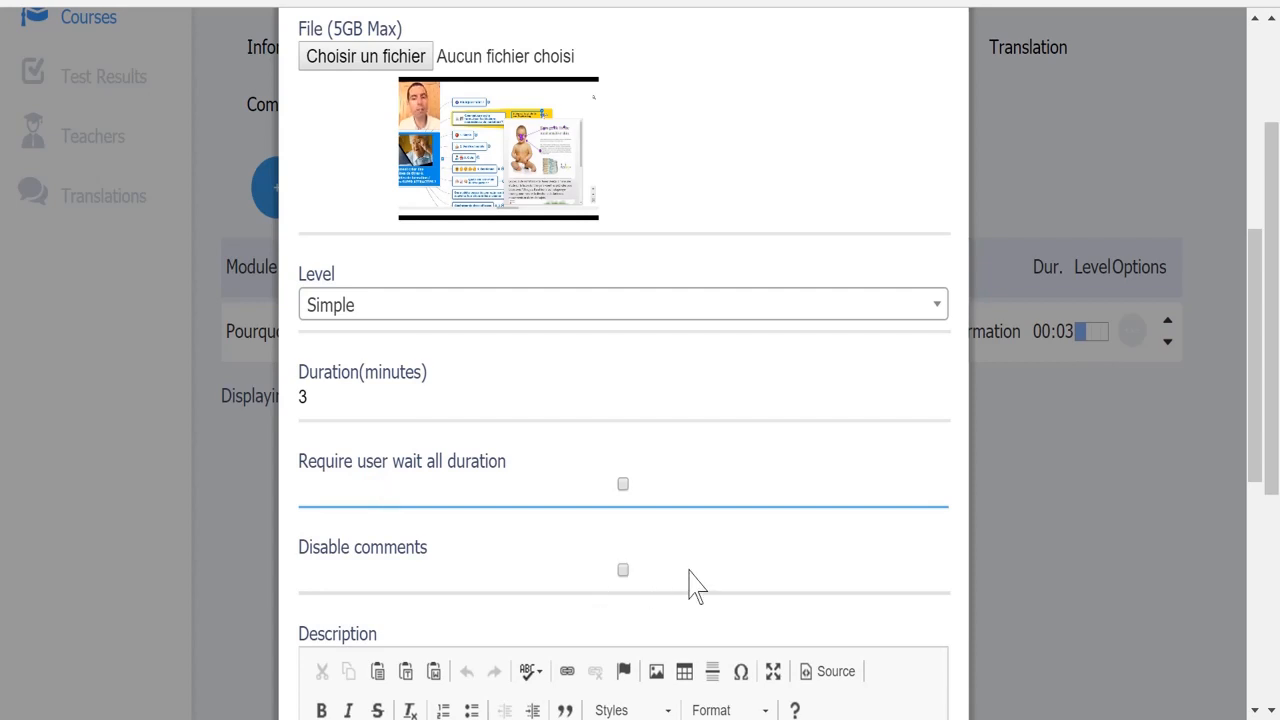
pyautogui.scroll(-5, 697, 585)
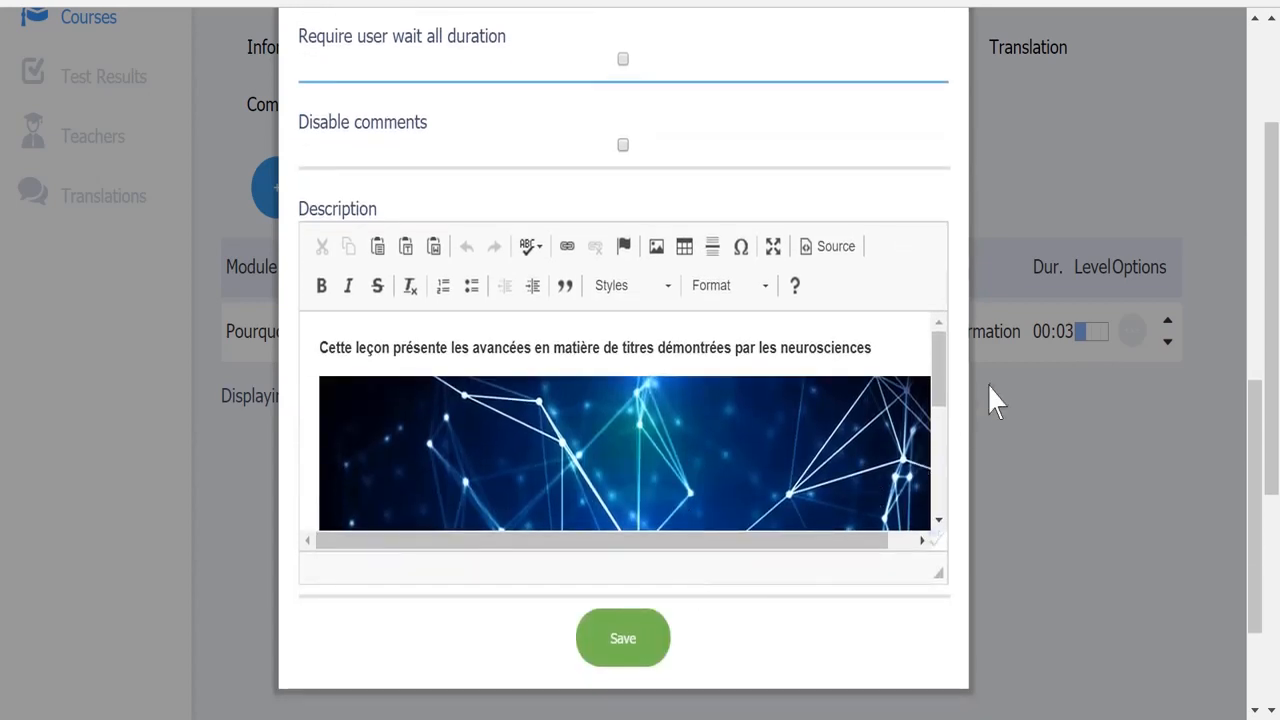
pyautogui.click(944, 435)
pyautogui.click(944, 508)
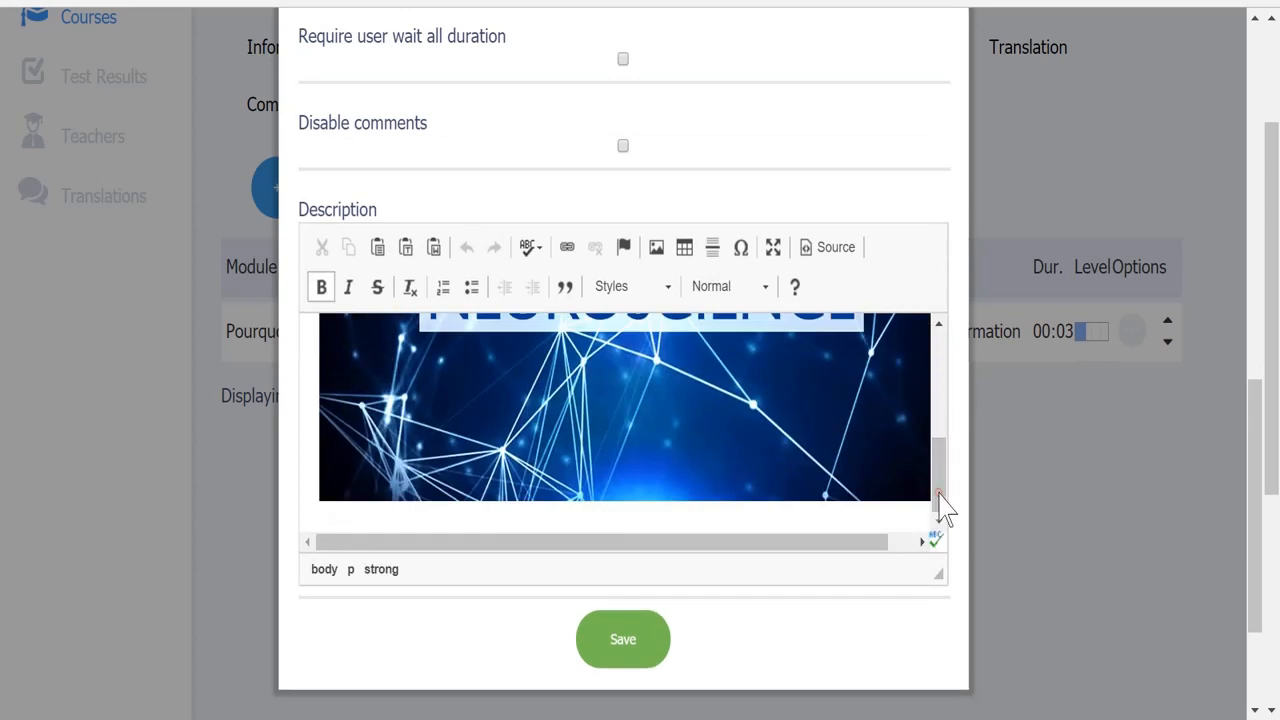
# Step: Examine the neuroscience description image's properties, including its alternative text, link URL and link target choices, and close them without changes
pyautogui.click(689, 378)
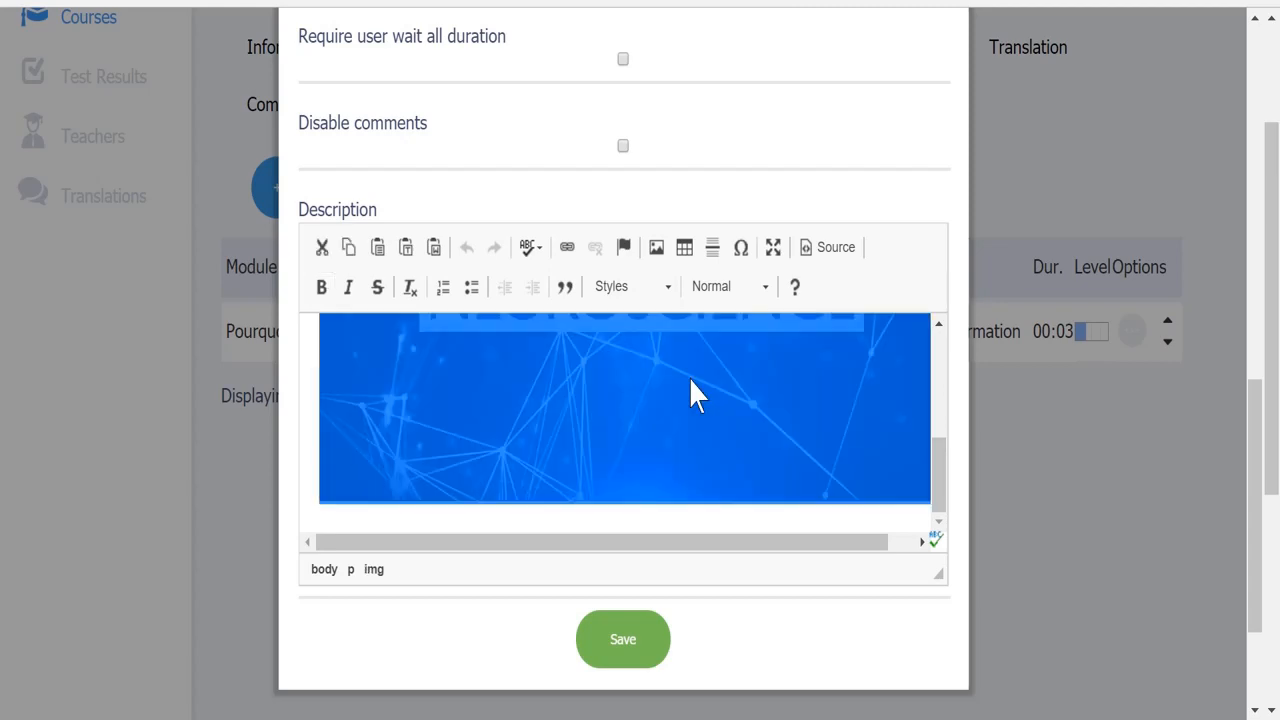
pyautogui.click(659, 247)
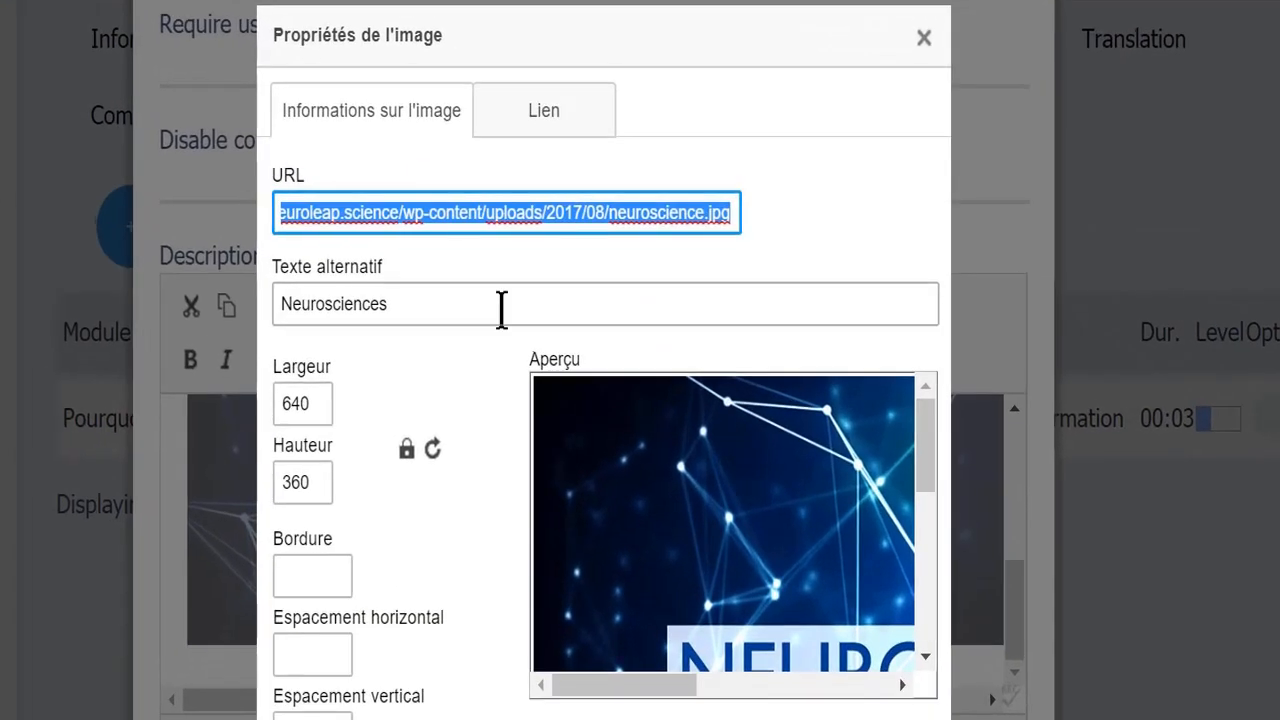
pyautogui.click(418, 317)
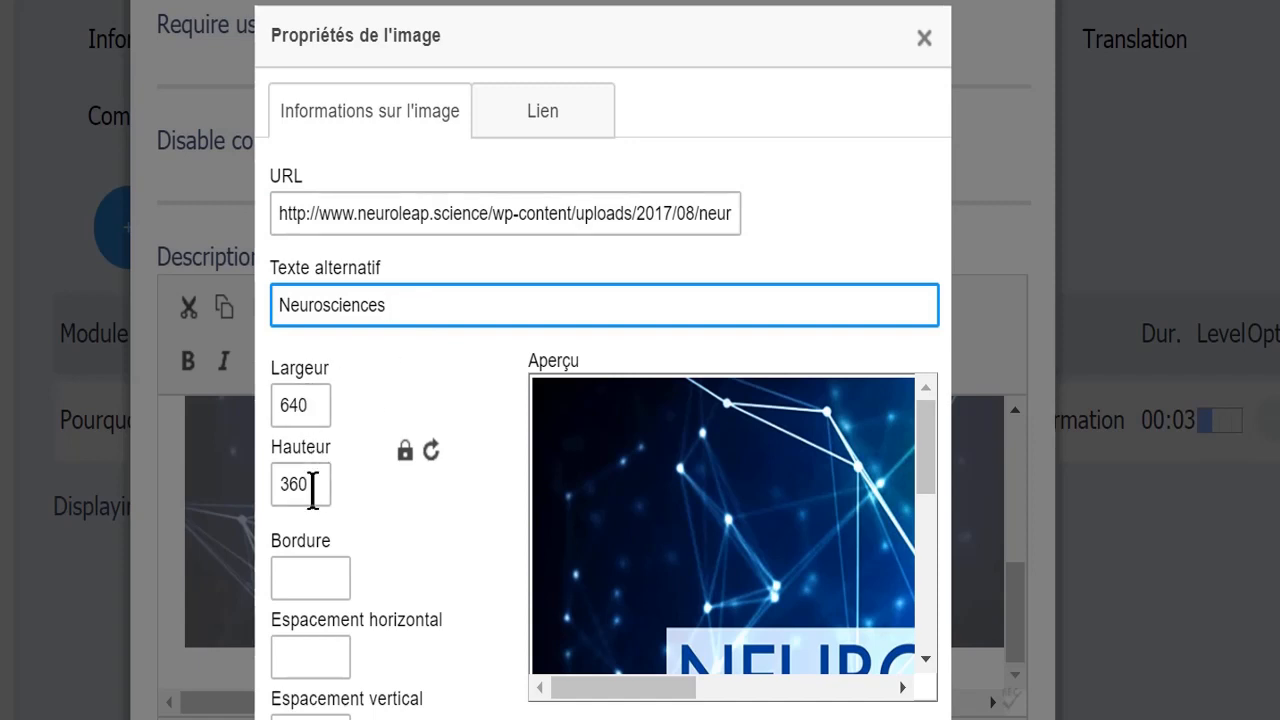
pyautogui.click(533, 120)
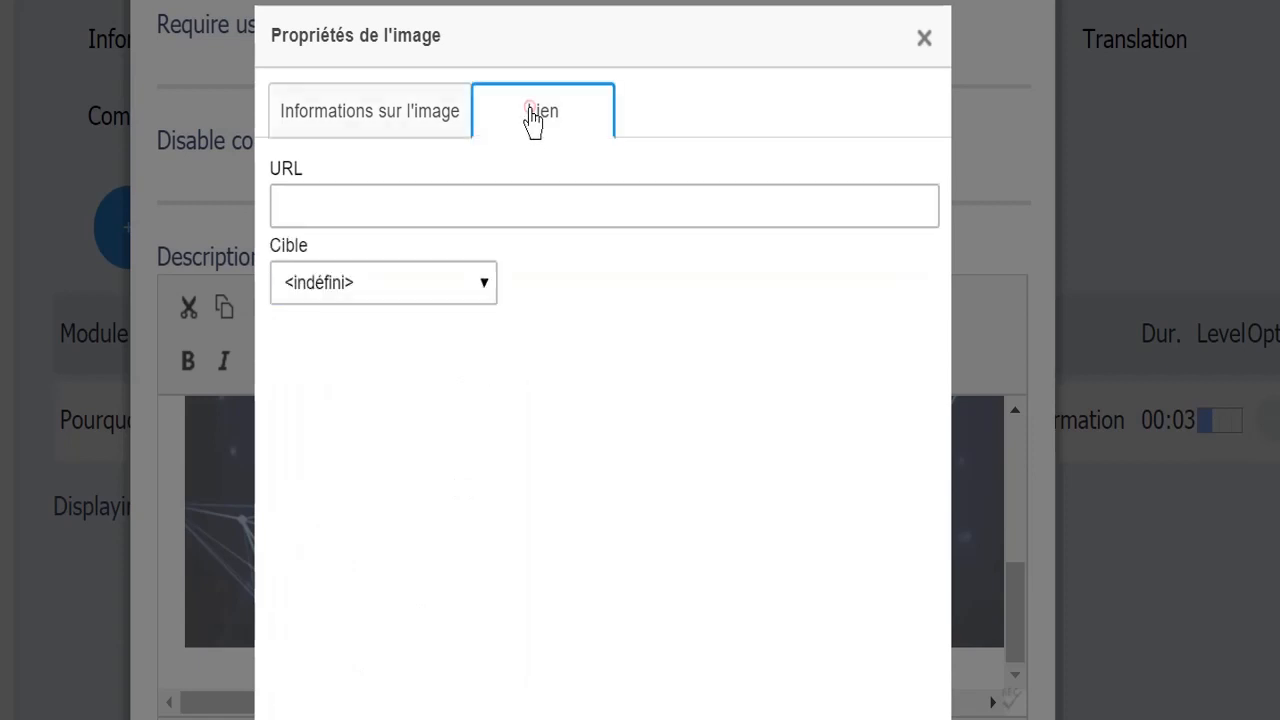
pyautogui.click(522, 203)
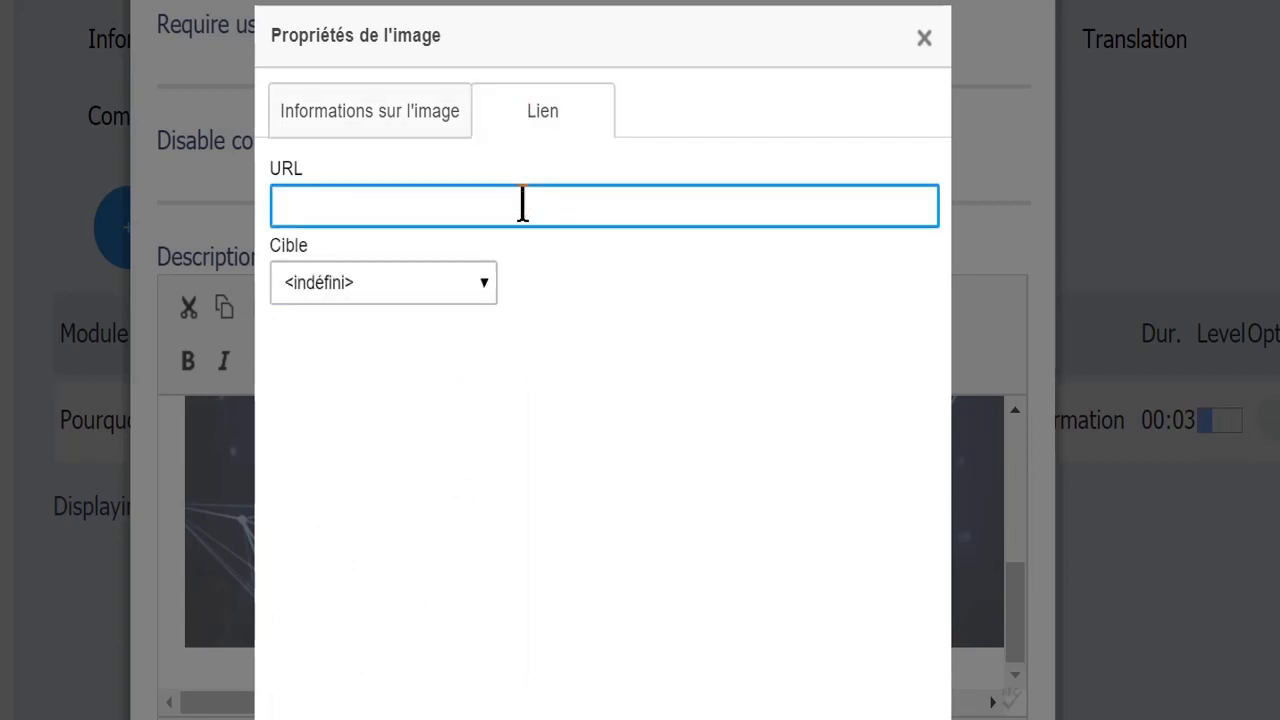
pyautogui.click(480, 285)
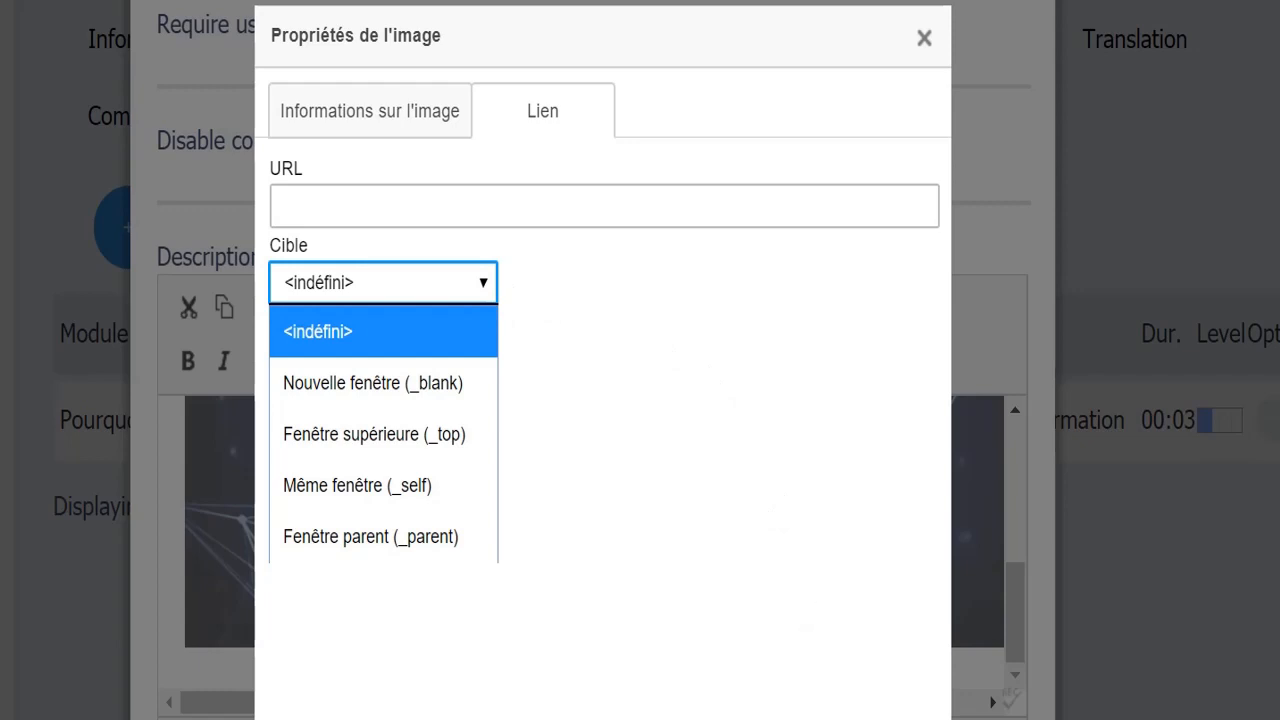
pyautogui.press('Escape')
pyautogui.press('Escape')
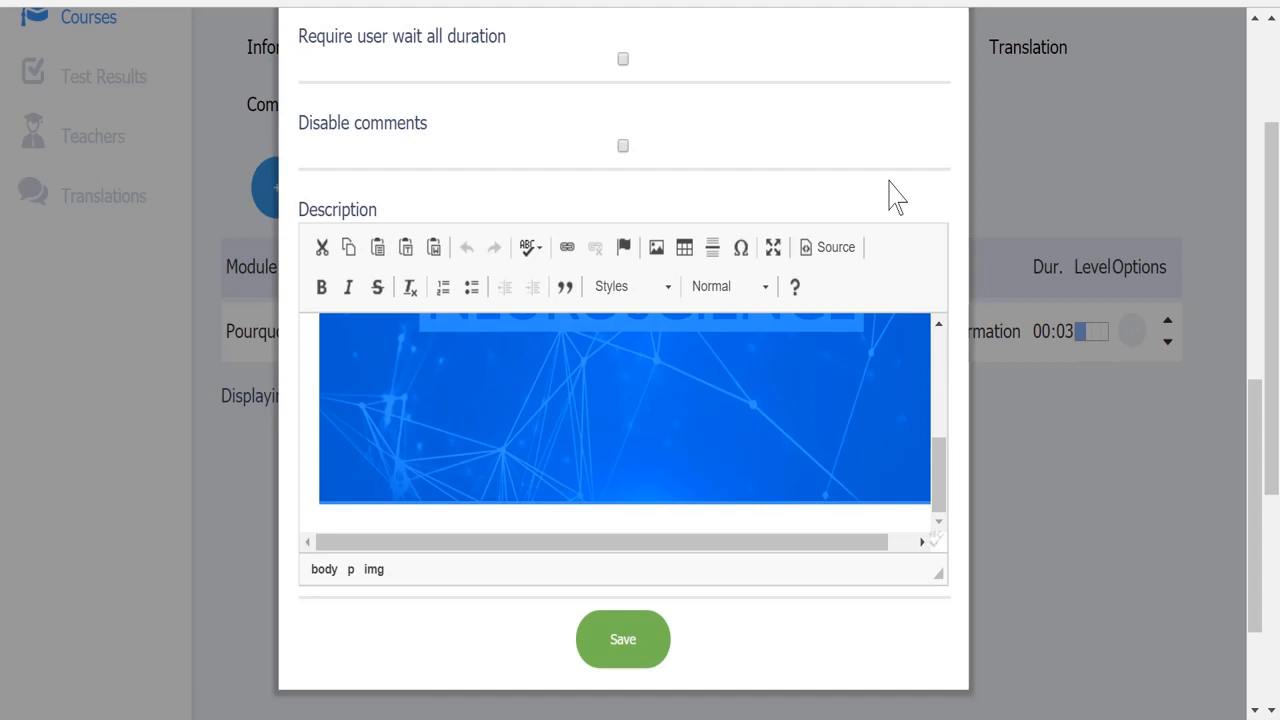
# Step: Save the lesson and dismiss the confirmation message
pyautogui.click(644, 637)
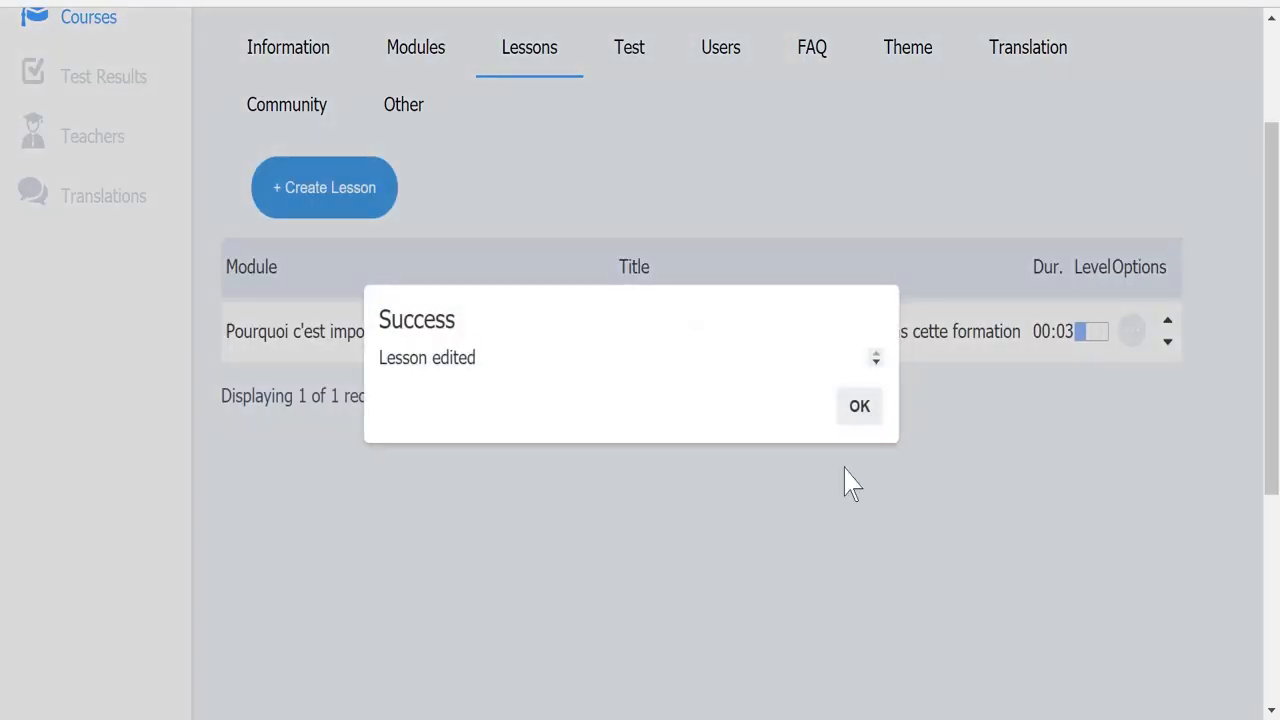
pyautogui.click(862, 409)
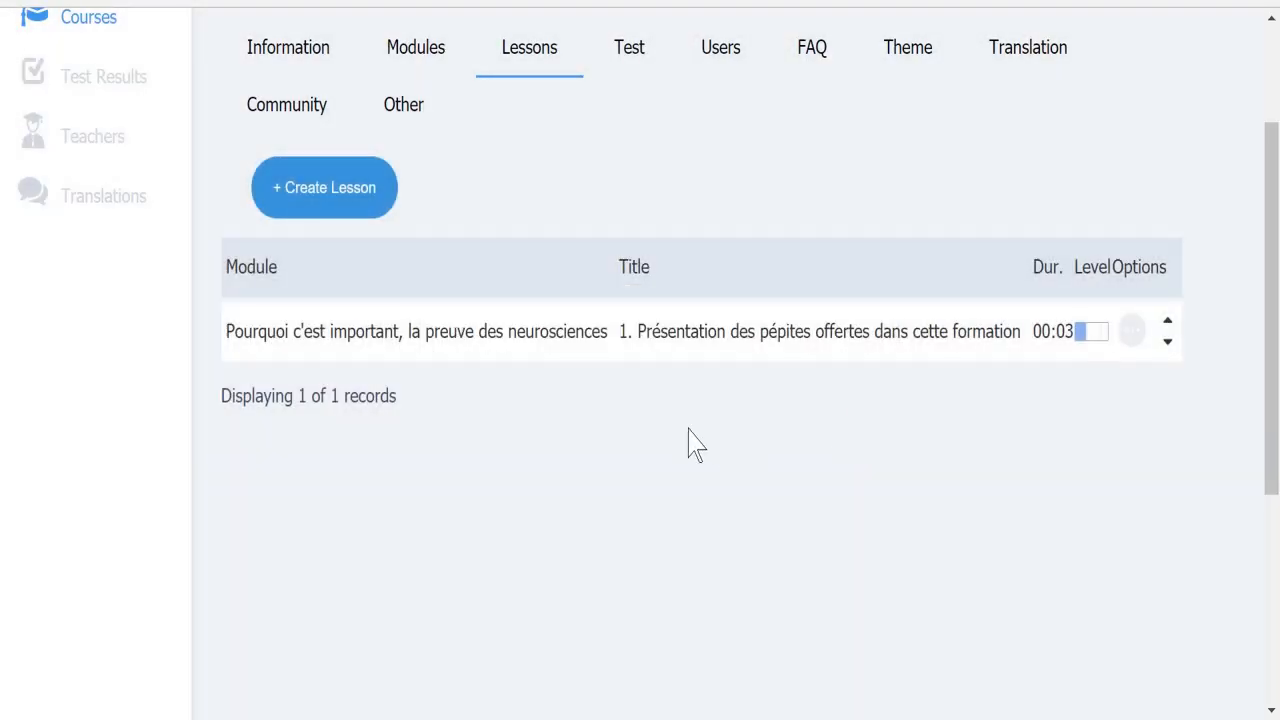
# Step: Start a new test question for the module "Pourquoi c'est important, la preuve des neurosciences"
pyautogui.click(631, 58)
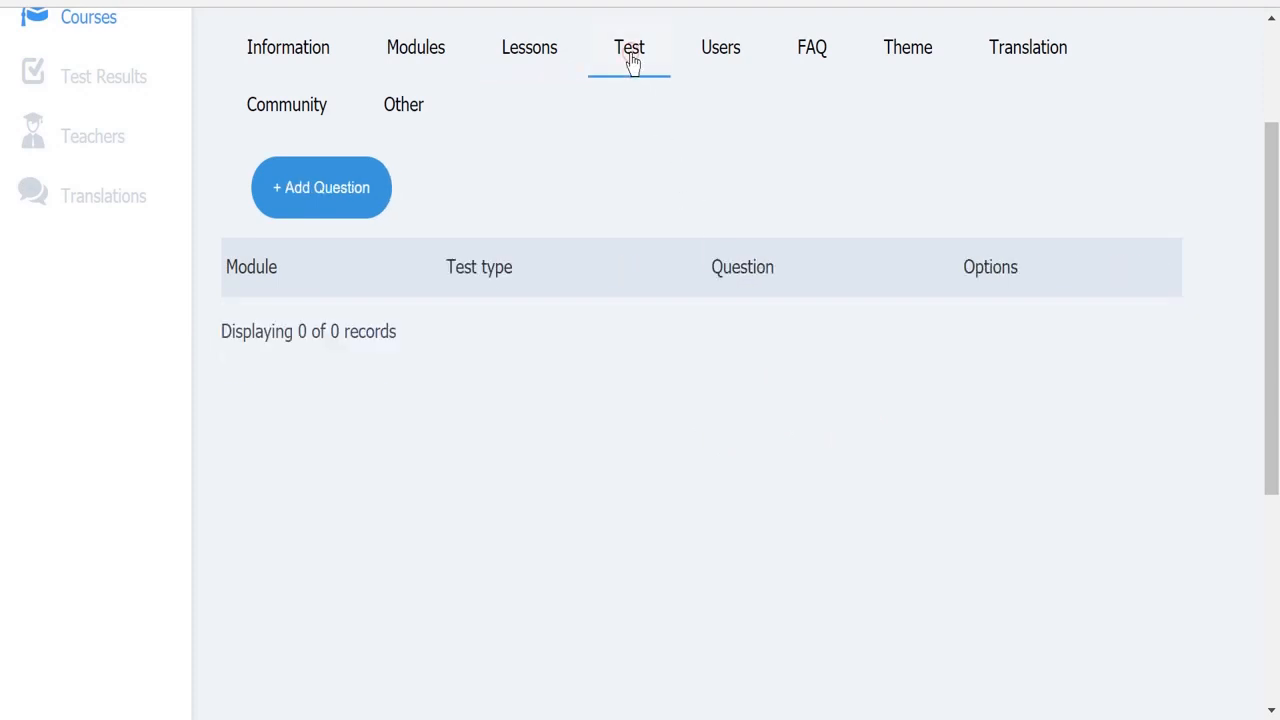
pyautogui.click(333, 190)
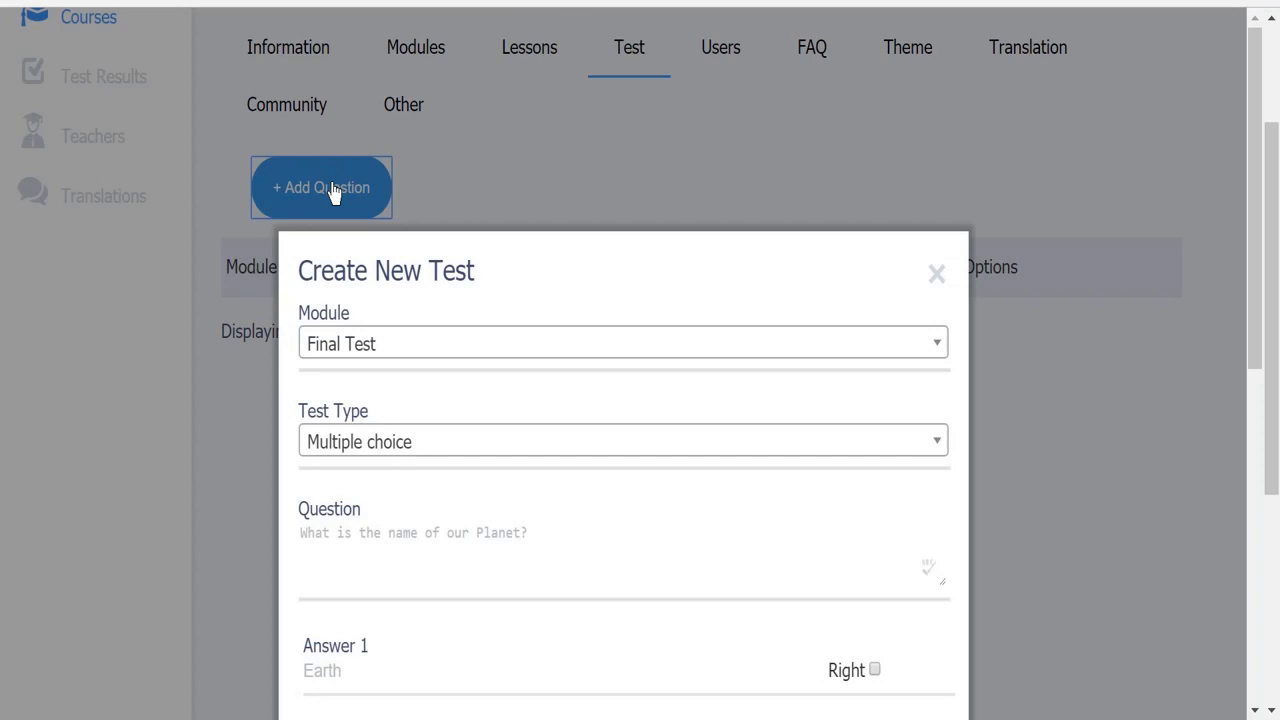
pyautogui.click(935, 352)
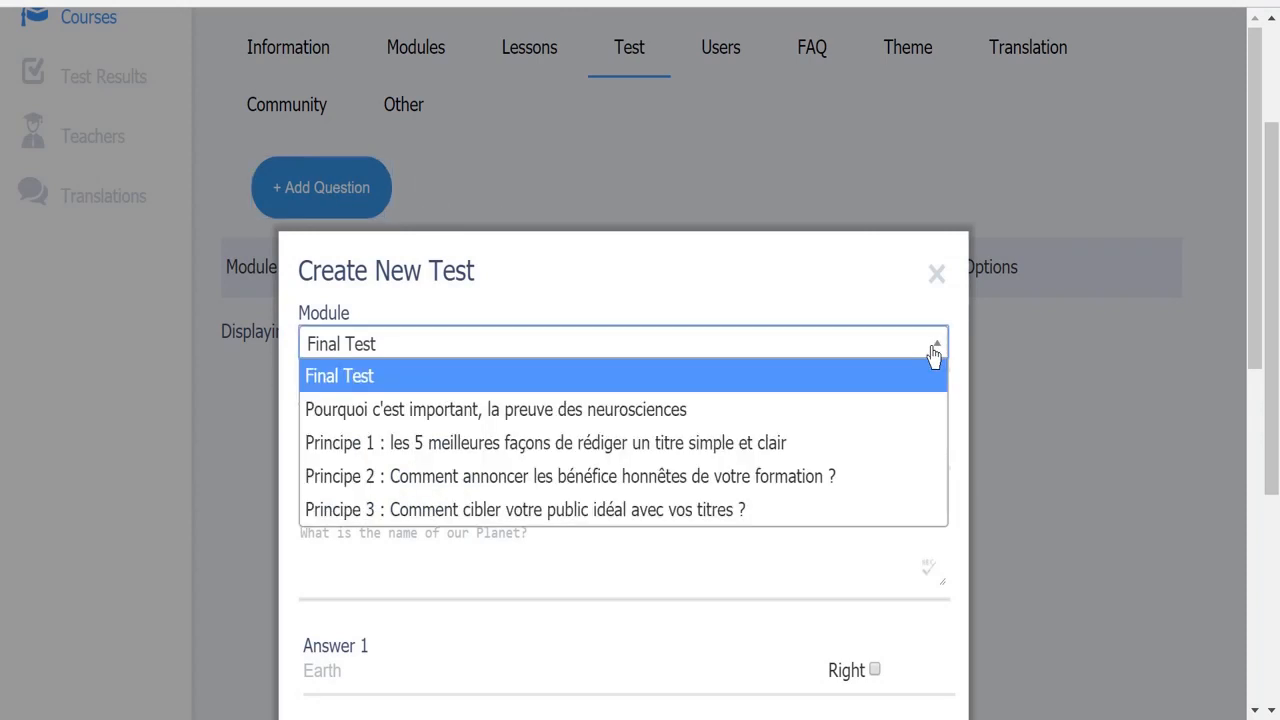
pyautogui.click(907, 384)
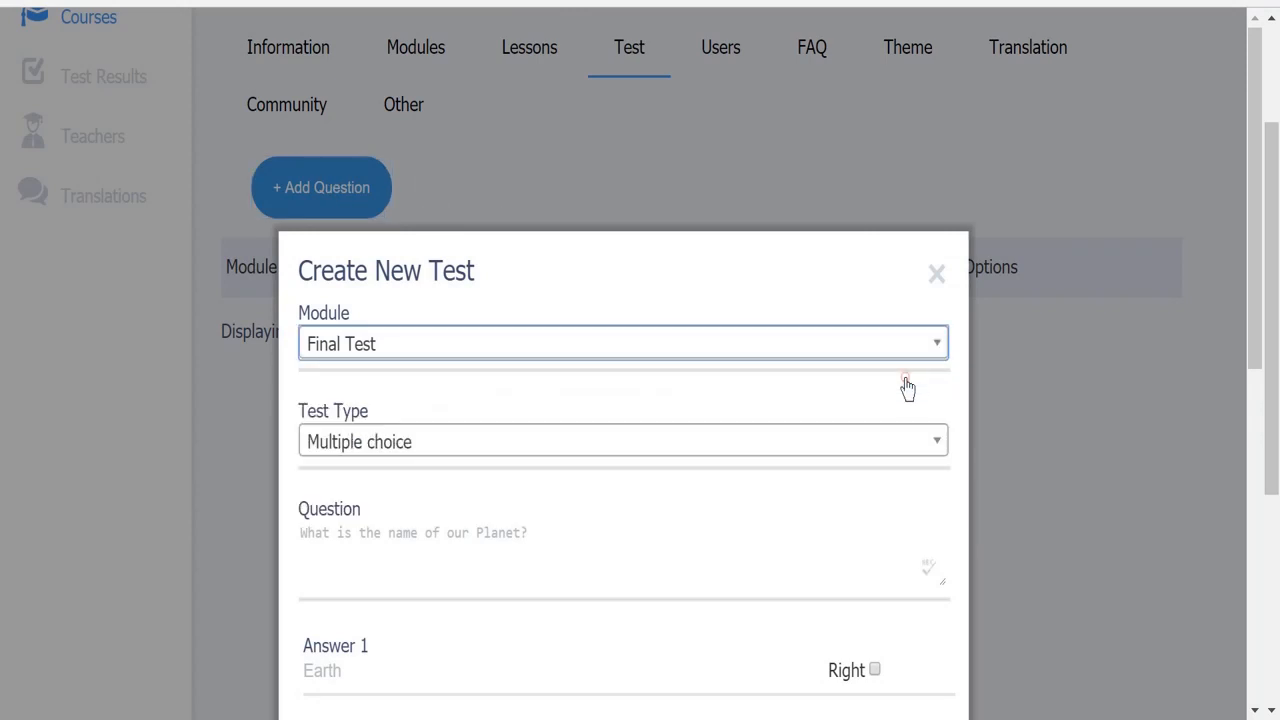
pyautogui.click(936, 348)
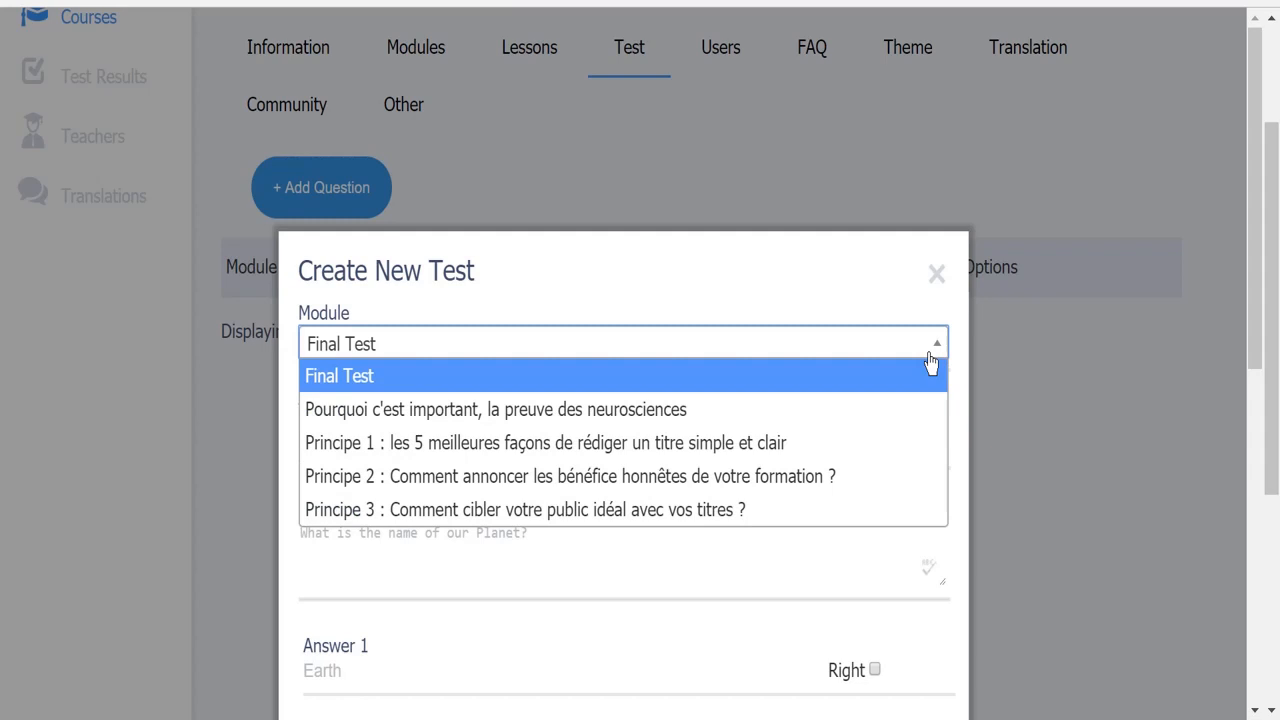
pyautogui.click(814, 410)
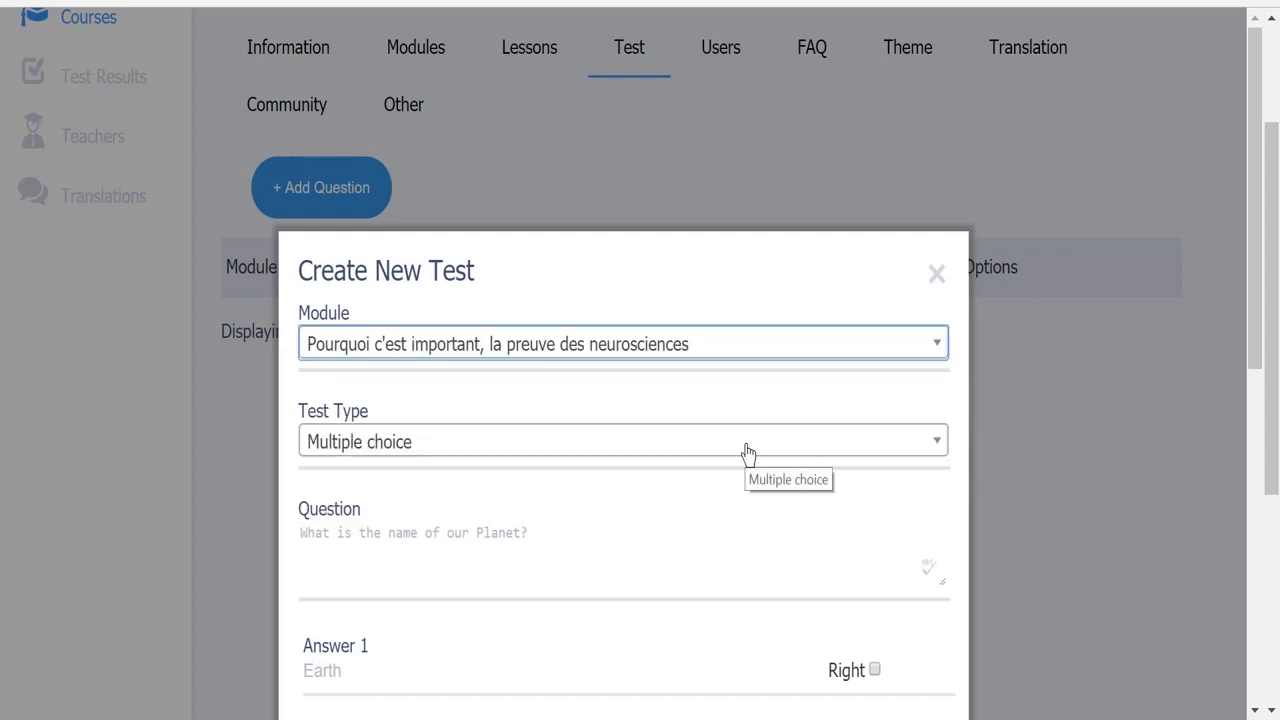
# Step: Try the Short Answer test type and inspect its question, answer and help fields
pyautogui.click(947, 452)
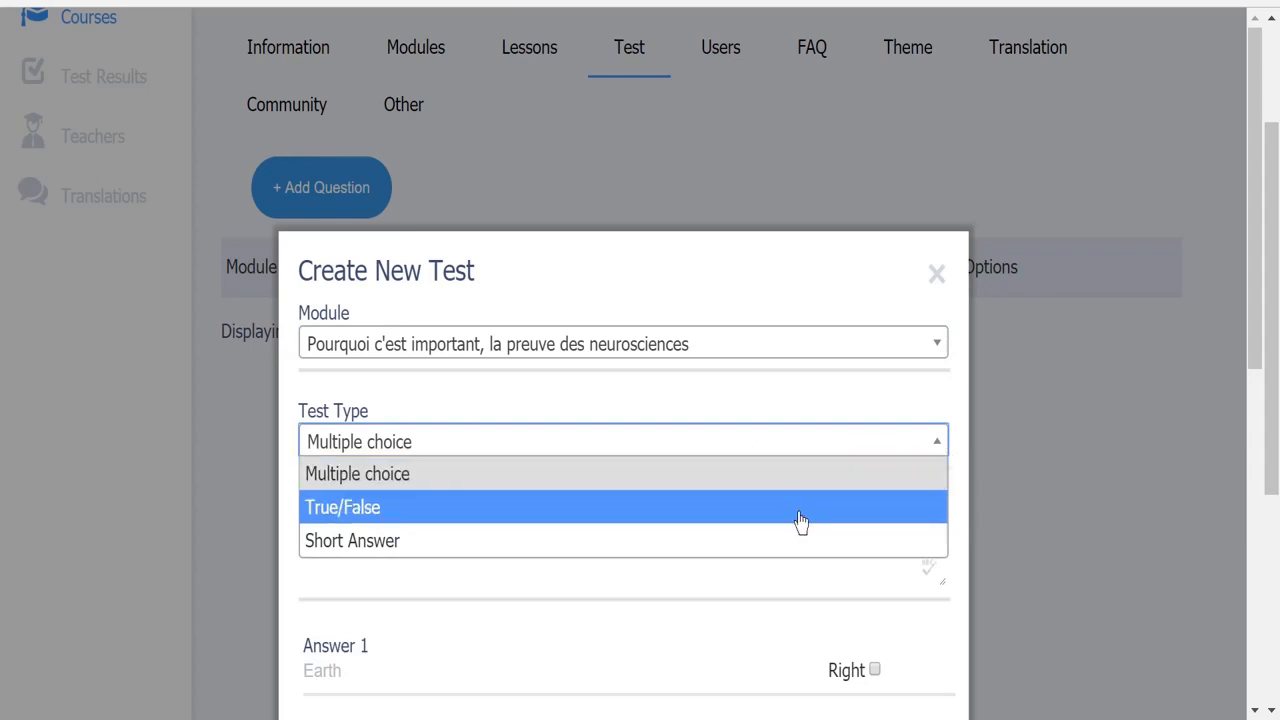
pyautogui.click(756, 541)
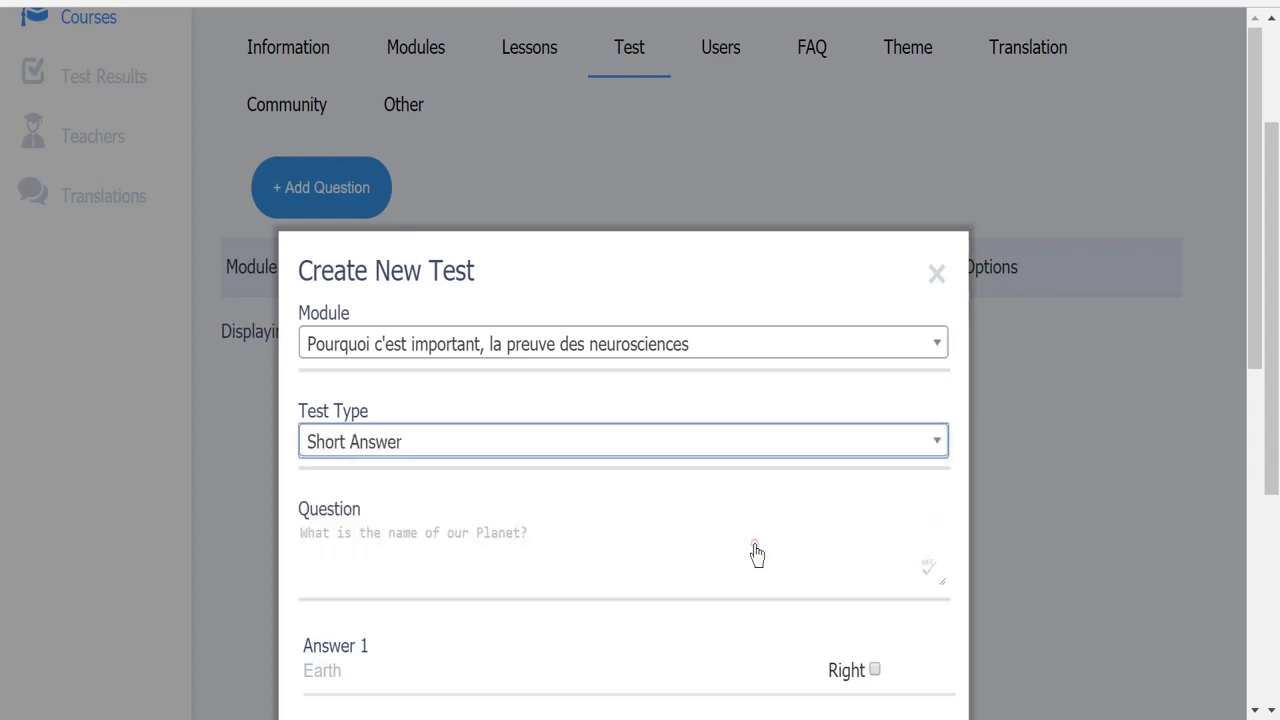
pyautogui.scroll(-2, 757, 556)
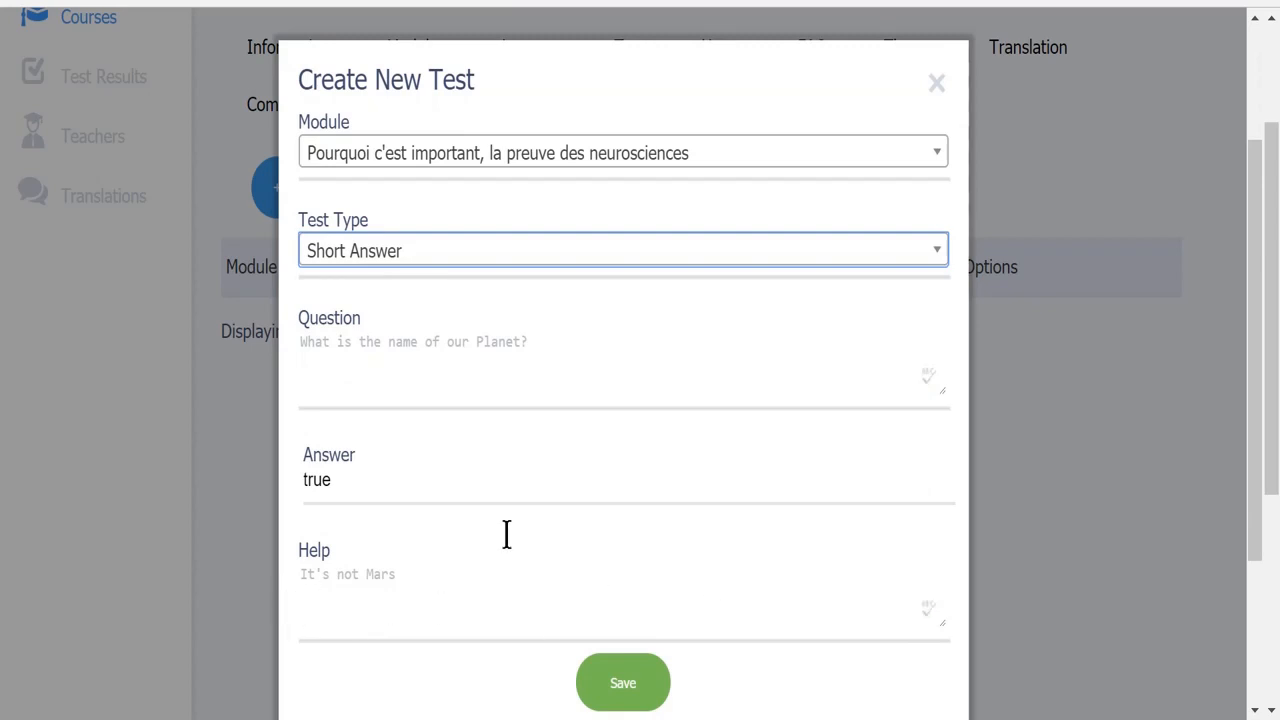
# Step: Set the test type to Multiple choice and ask "Qu'est-ce que les neurosciences ?", with "réponse 1" and "Réponse 2" both marked right
pyautogui.click(929, 254)
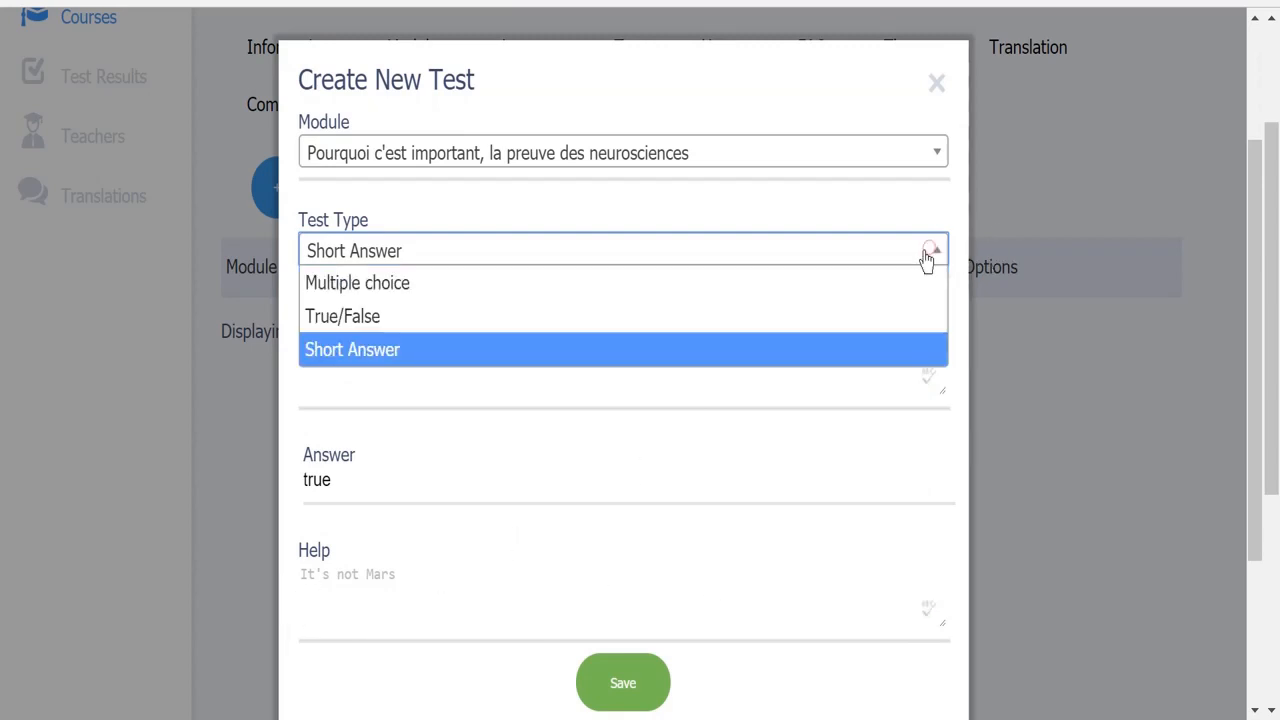
pyautogui.click(684, 288)
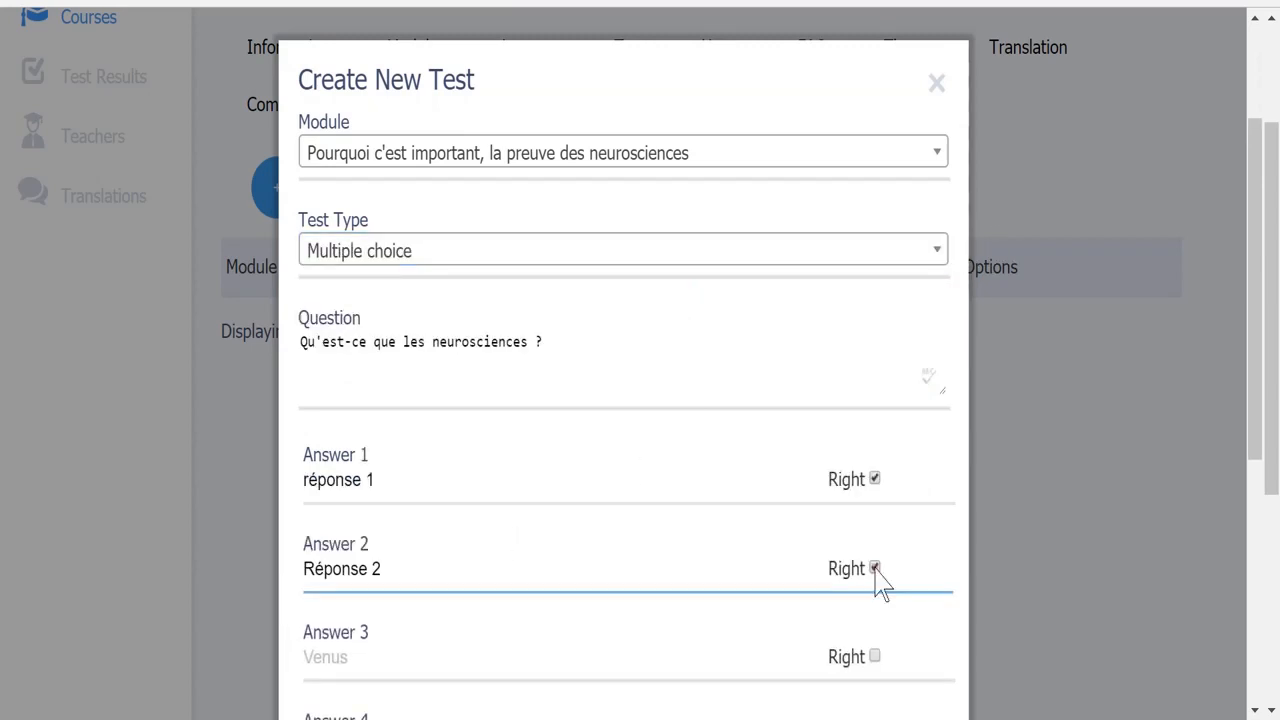
# Step: Enter "infor complémentaire" as the question's help text and save the test question
pyautogui.scroll(-3, 878, 580)
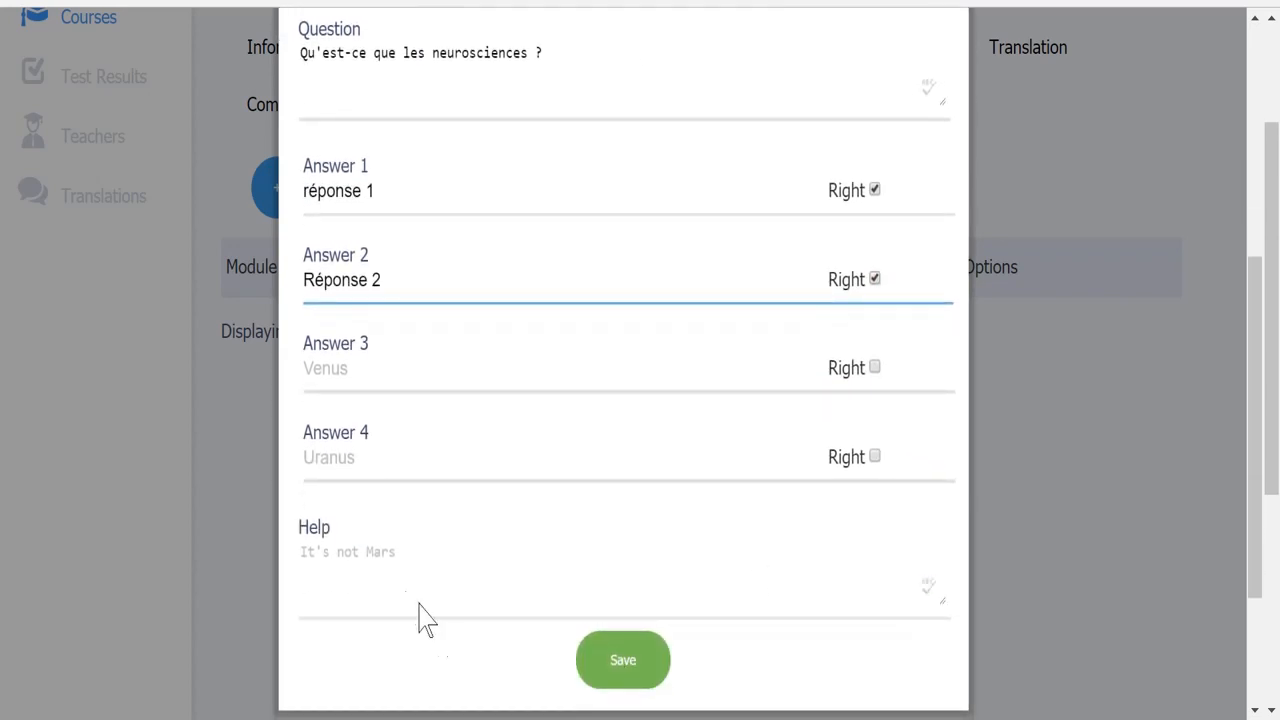
pyautogui.click(384, 568)
pyautogui.click(384, 568)
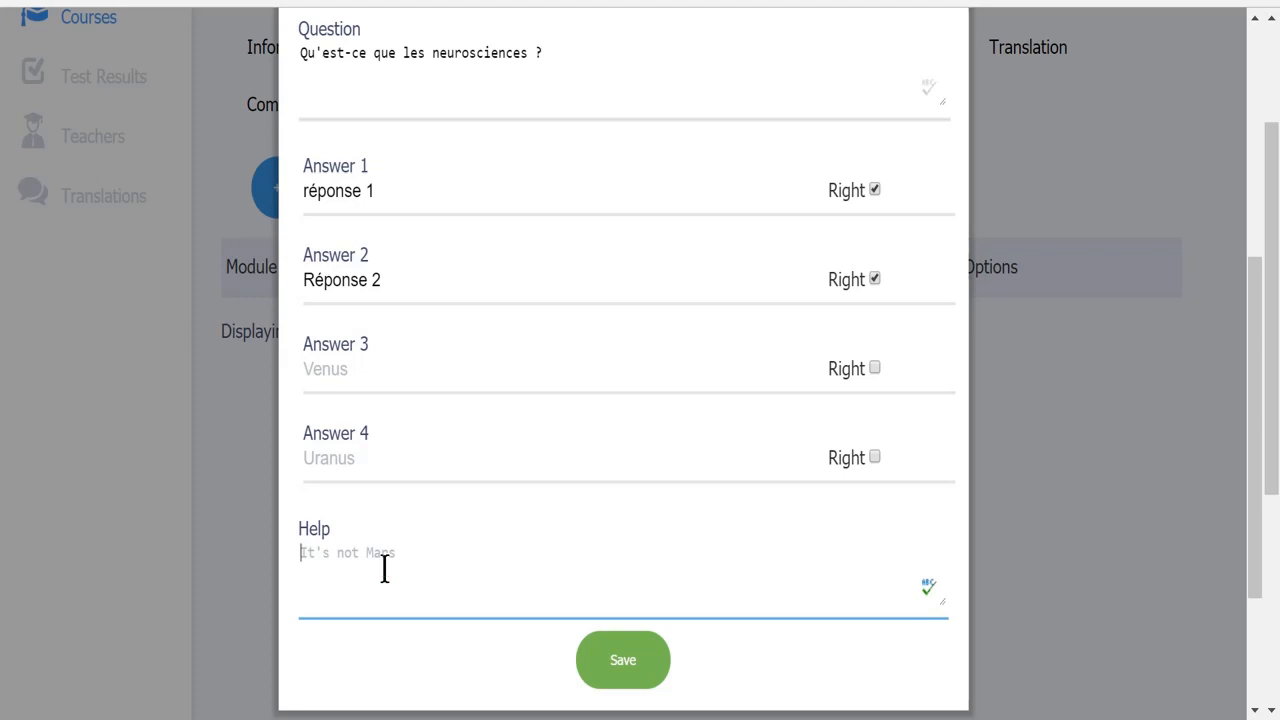
pyautogui.write('infor complément')
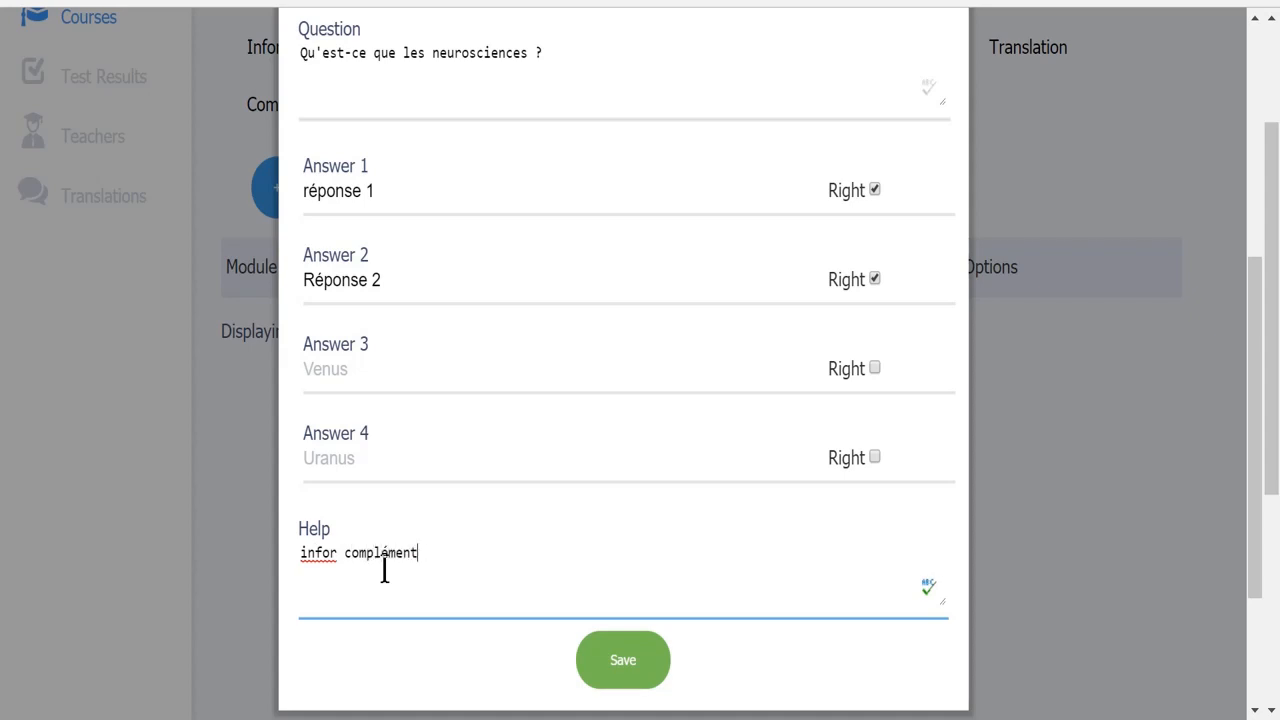
pyautogui.write('aire')
pyautogui.click(625, 660)
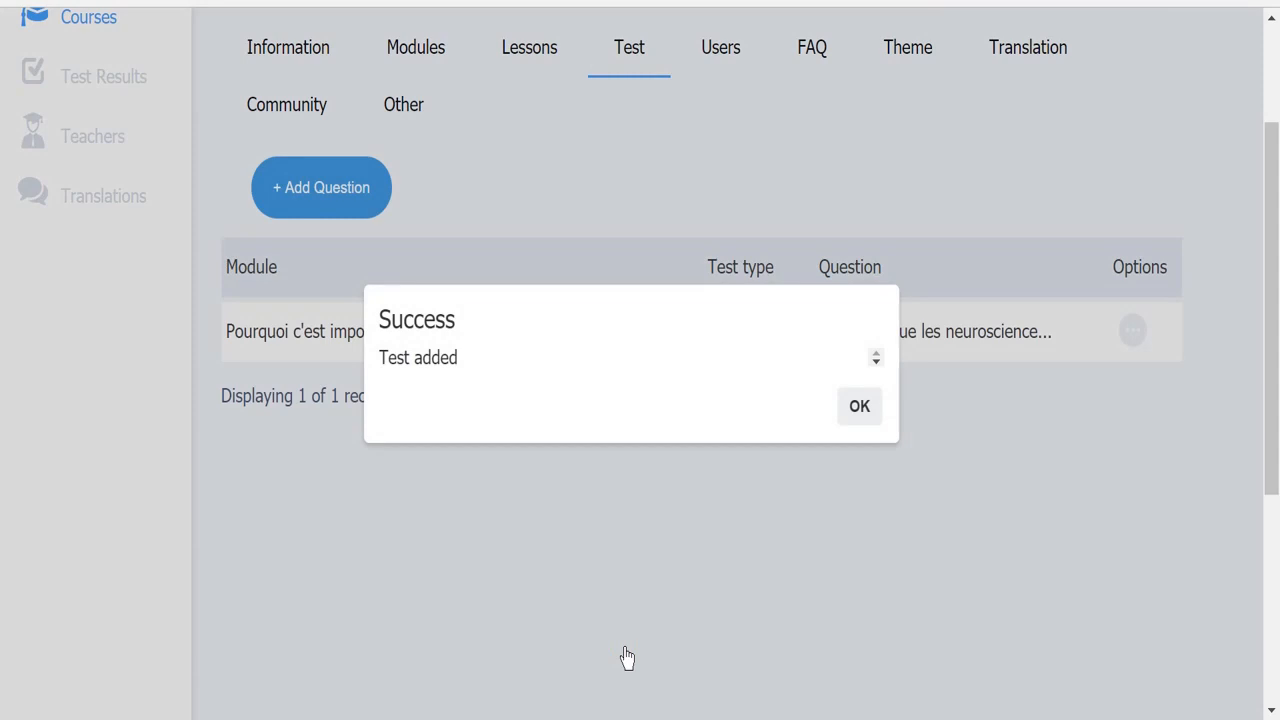
pyautogui.click(853, 408)
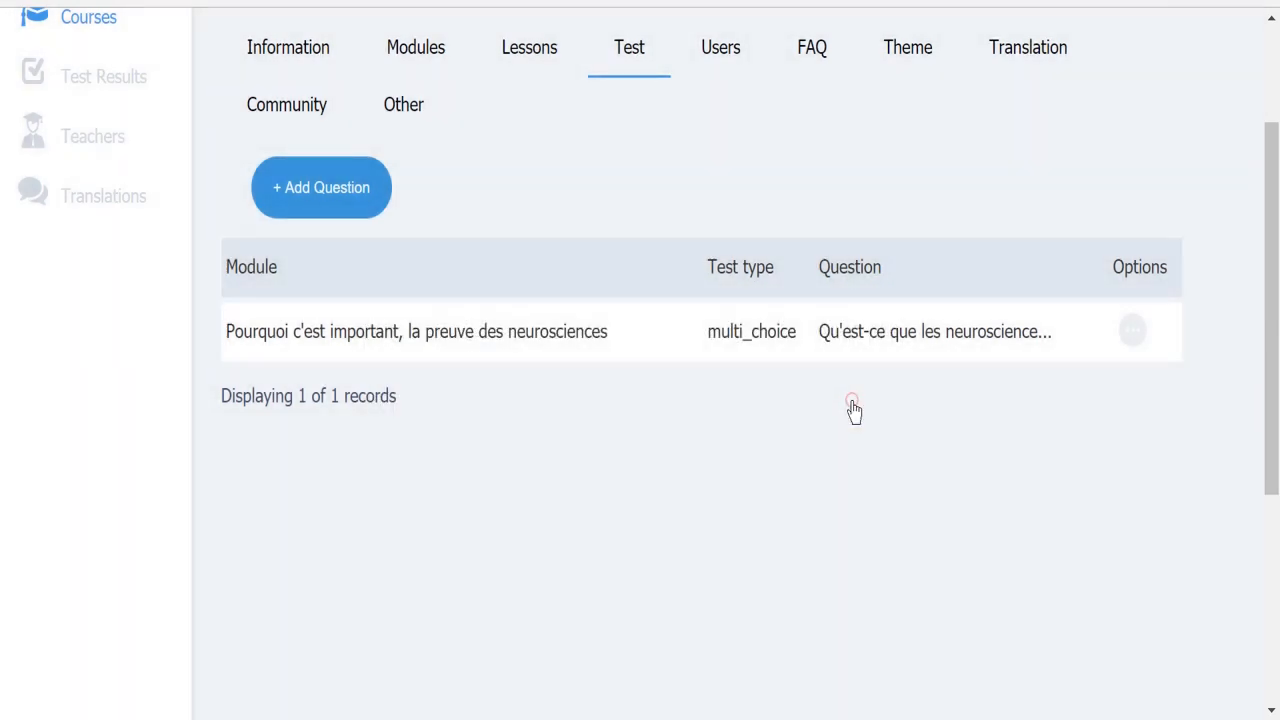
# Step: Examine the form for creating a FAQ question, including its answer editor, and close it without saving
pyautogui.click(820, 55)
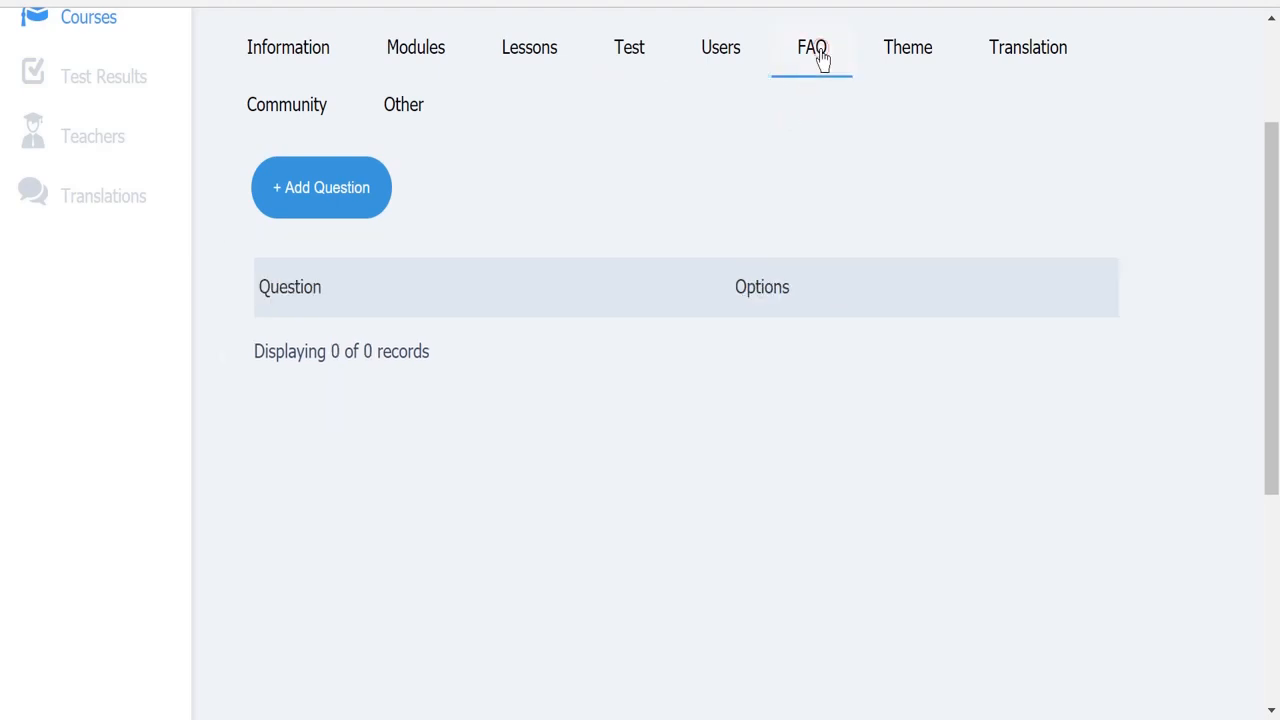
pyautogui.click(331, 203)
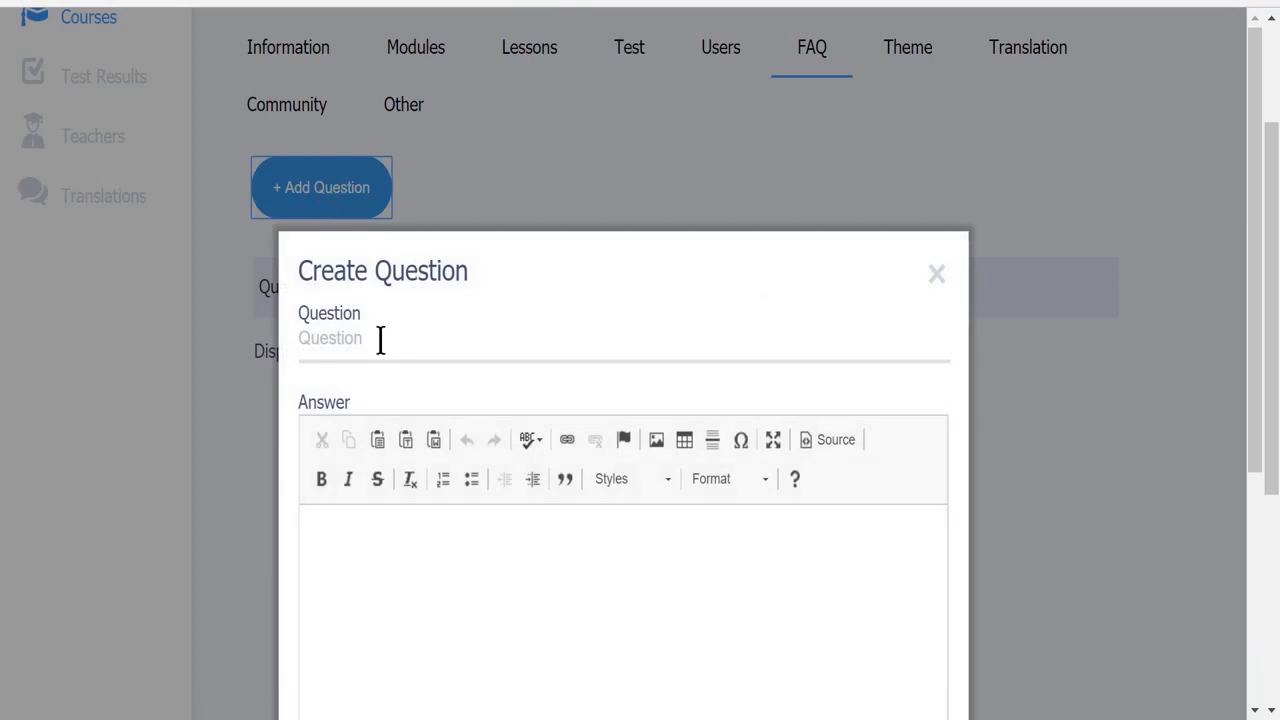
pyautogui.click(379, 340)
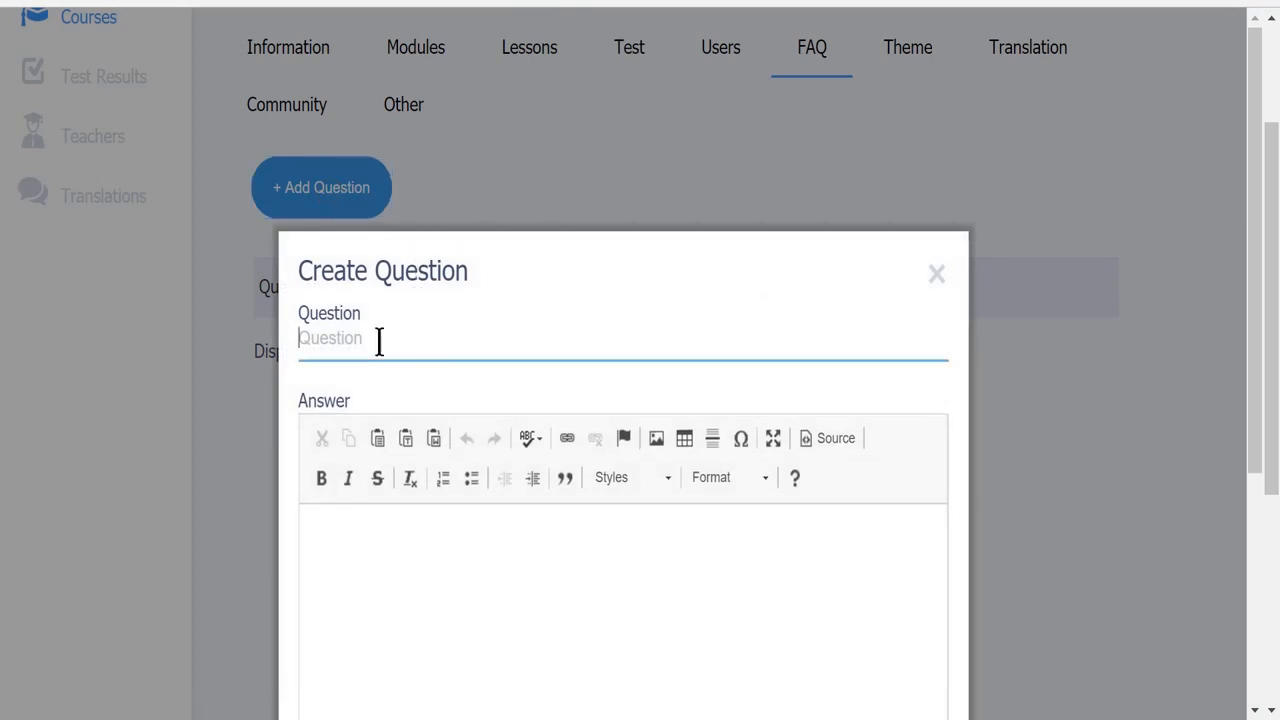
pyautogui.scroll(-2, 379, 342)
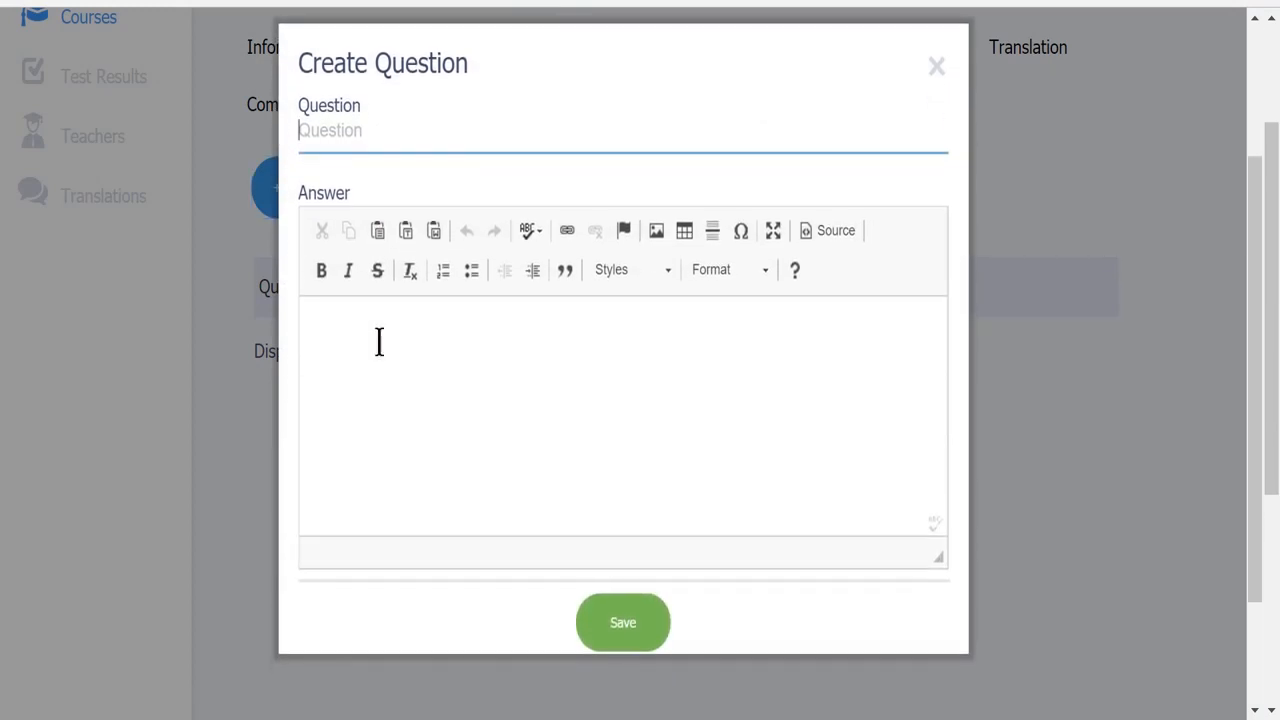
pyautogui.click(379, 342)
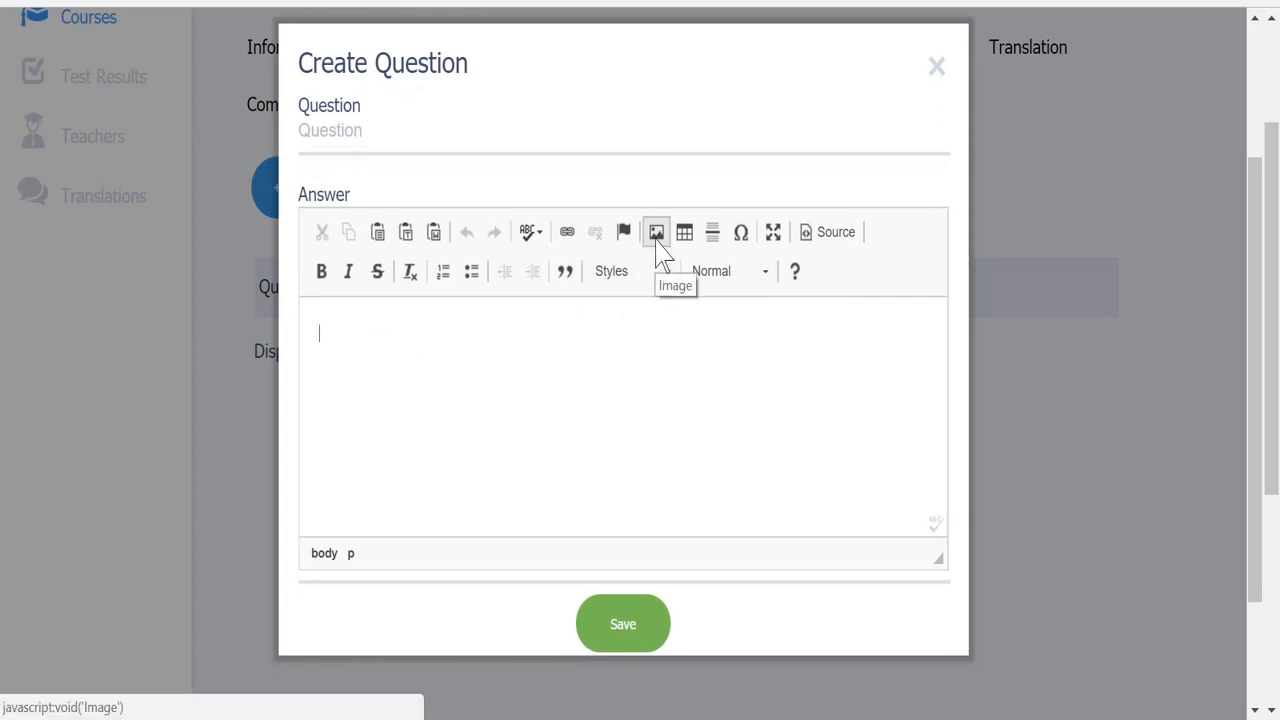
pyautogui.click(937, 66)
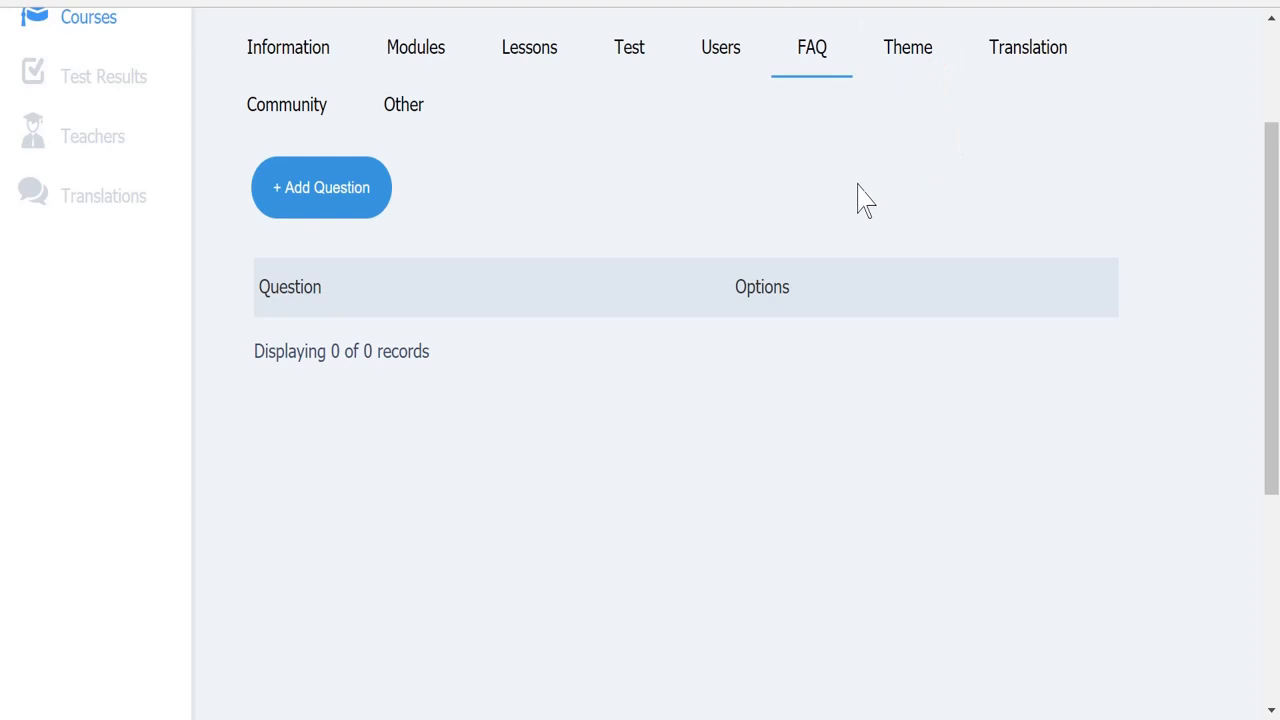
# Step: Examine the course's available theme templates, from the coloured designs through to the two with customizable colors and fonts
pyautogui.click(908, 50)
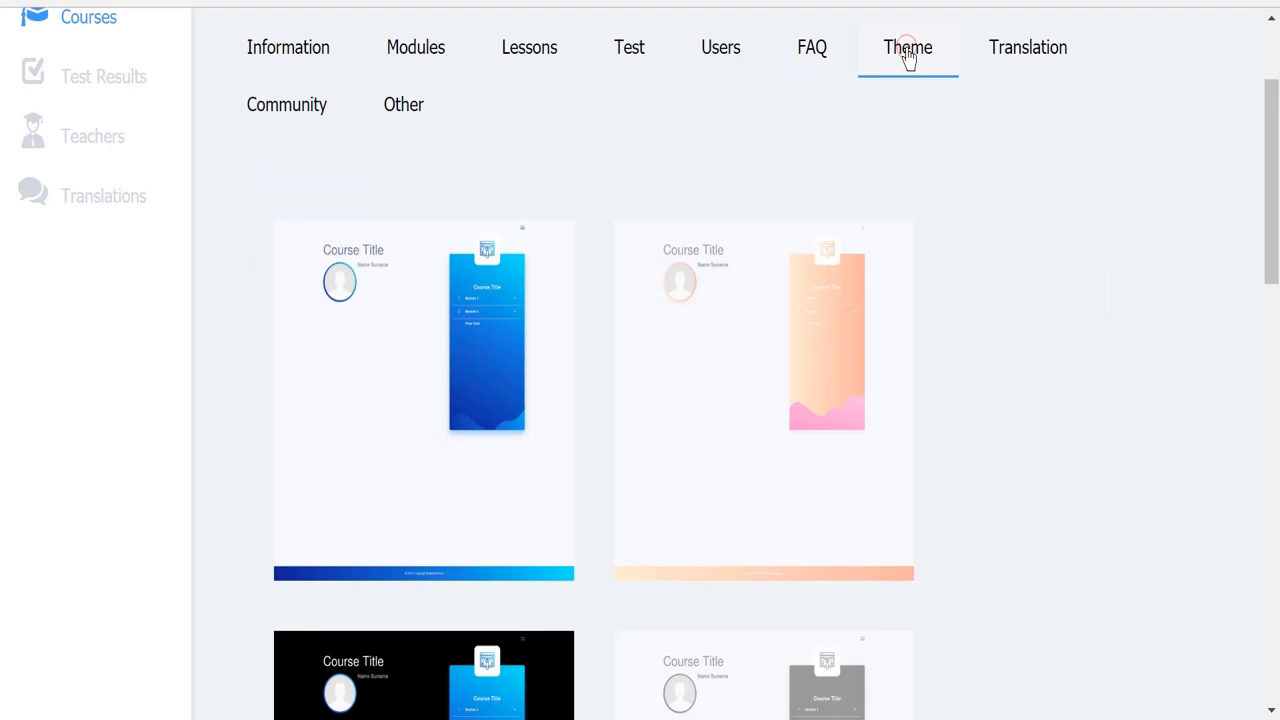
pyautogui.scroll(-2, 909, 58)
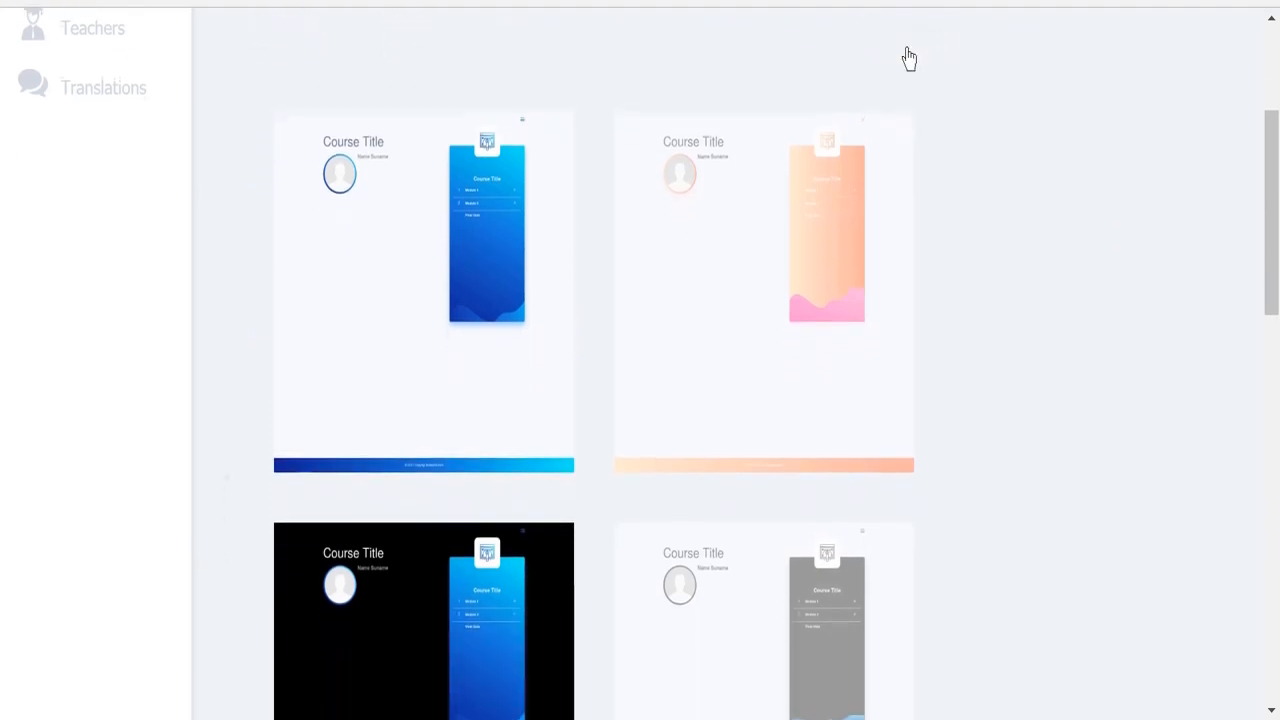
pyautogui.scroll(-1, 909, 58)
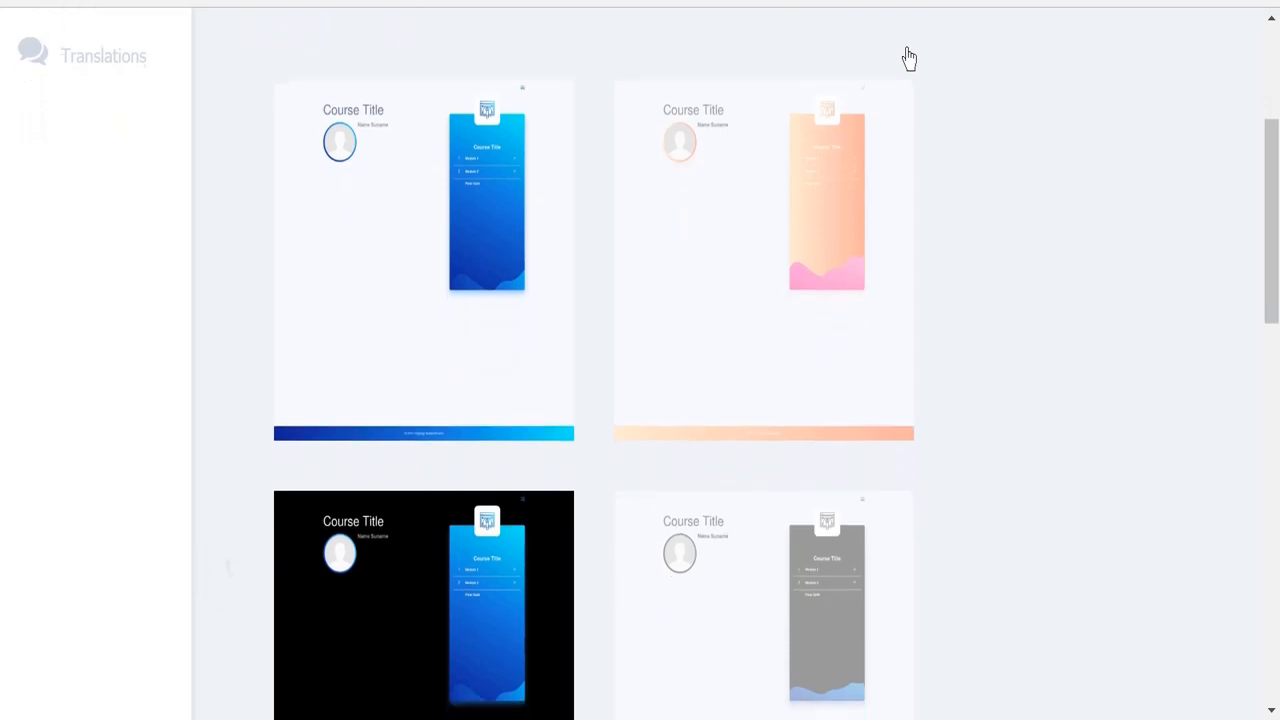
pyautogui.scroll(-5, 909, 58)
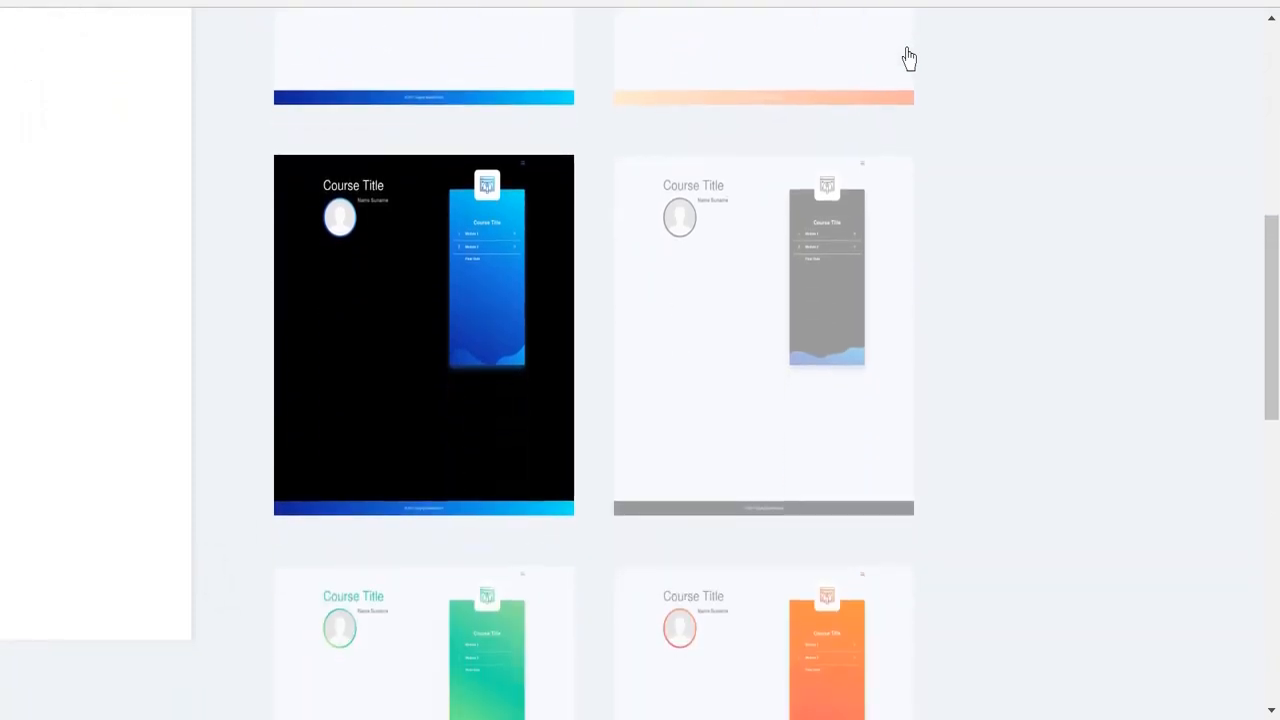
pyautogui.scroll(-6, 909, 58)
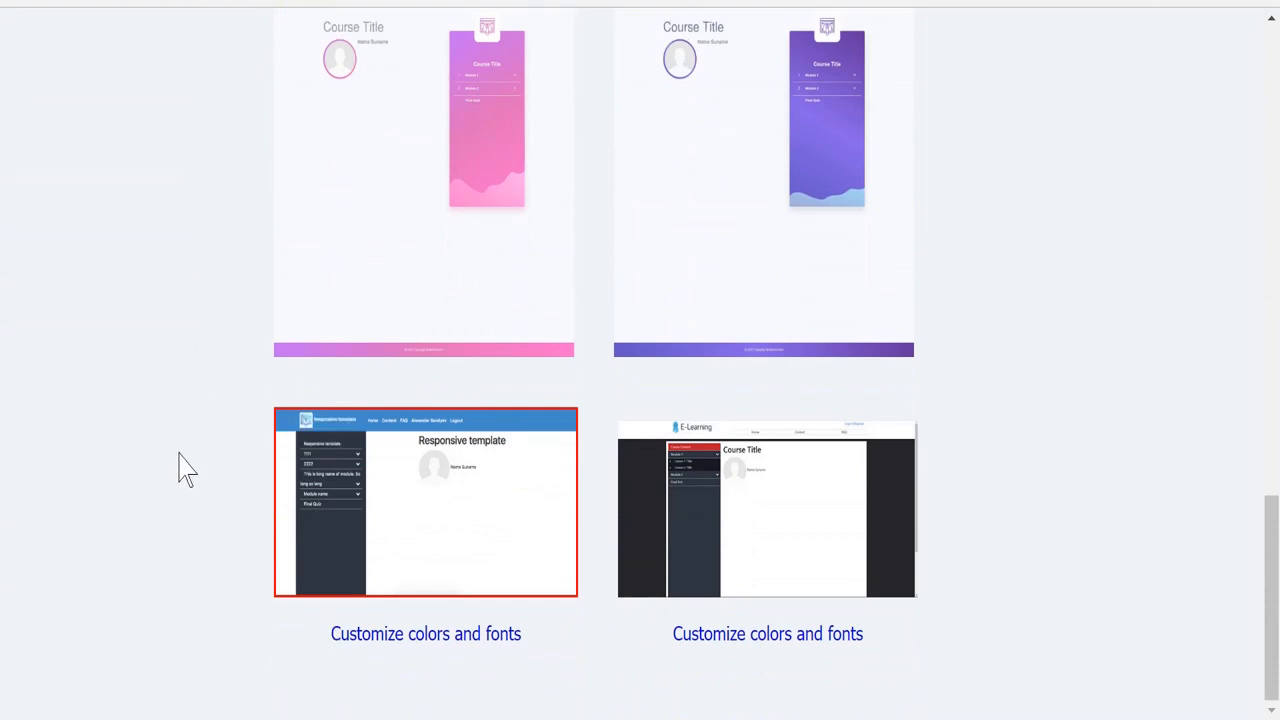
pyautogui.scroll(12, 185, 468)
pyautogui.scroll(5, 185, 468)
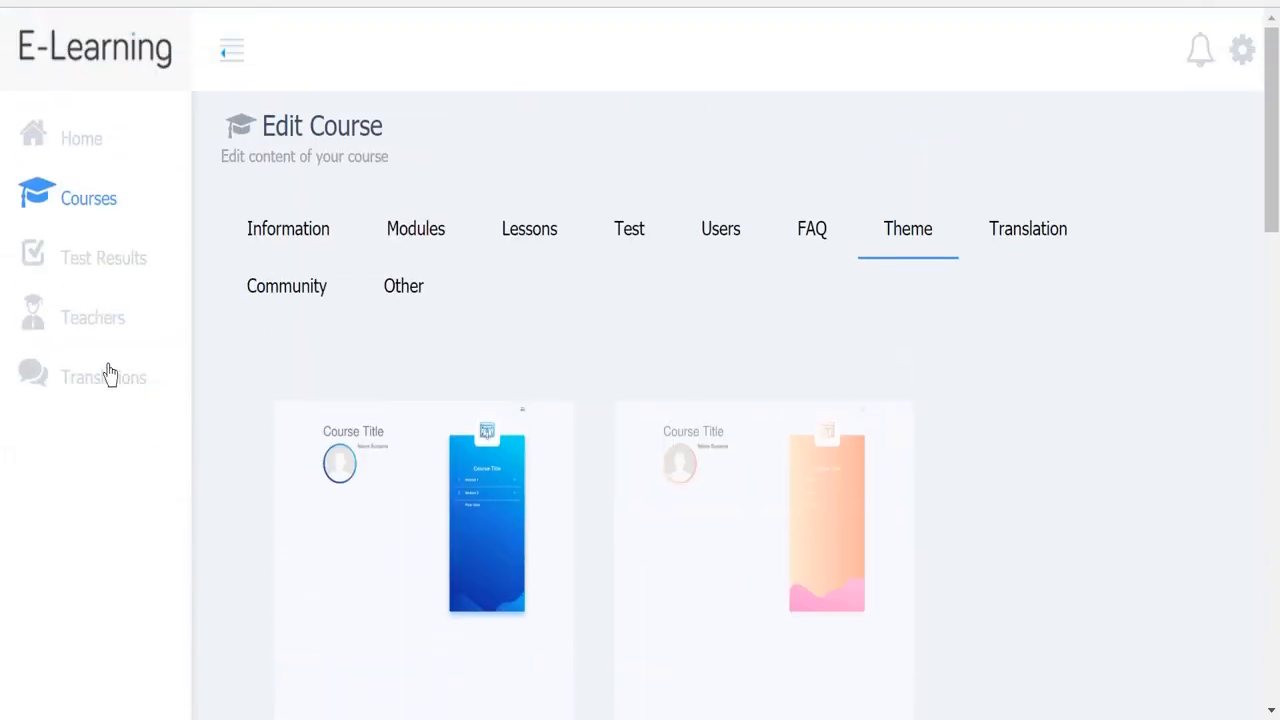
# Step: Examine the course's other settings, including the extension code fields for the registration page and all pages
pyautogui.click(400, 290)
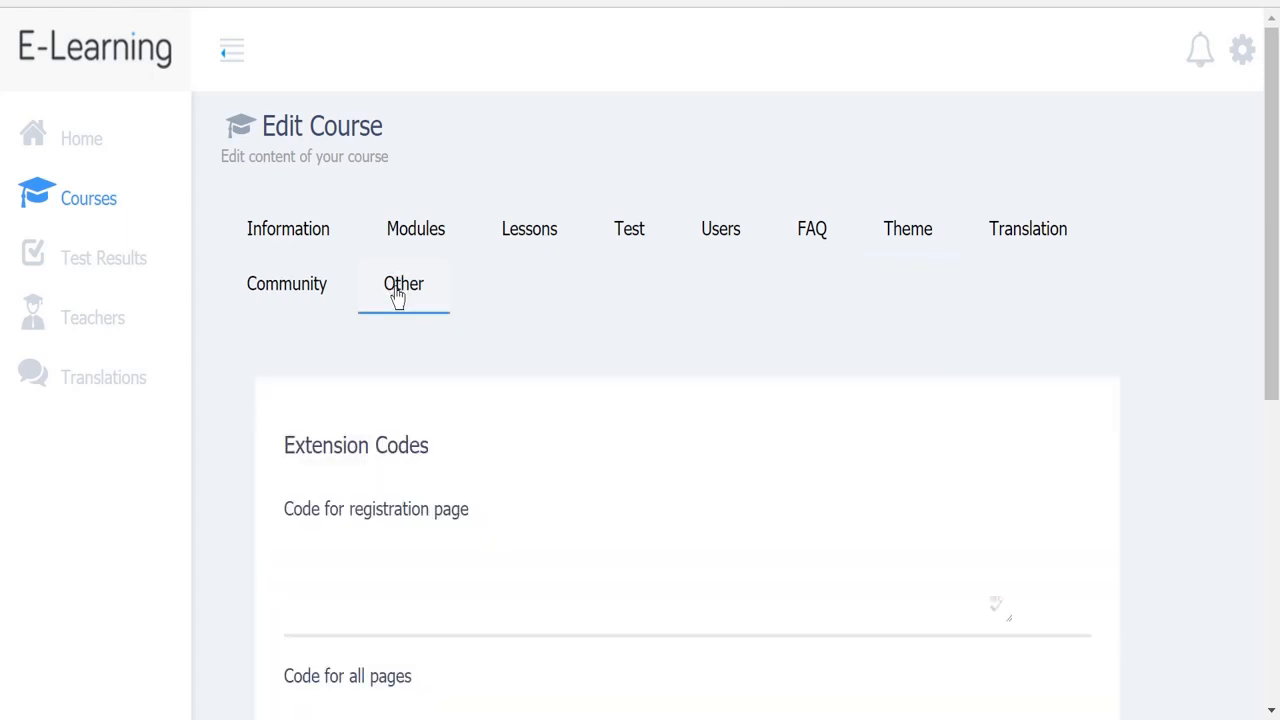
pyautogui.scroll(-1, 397, 297)
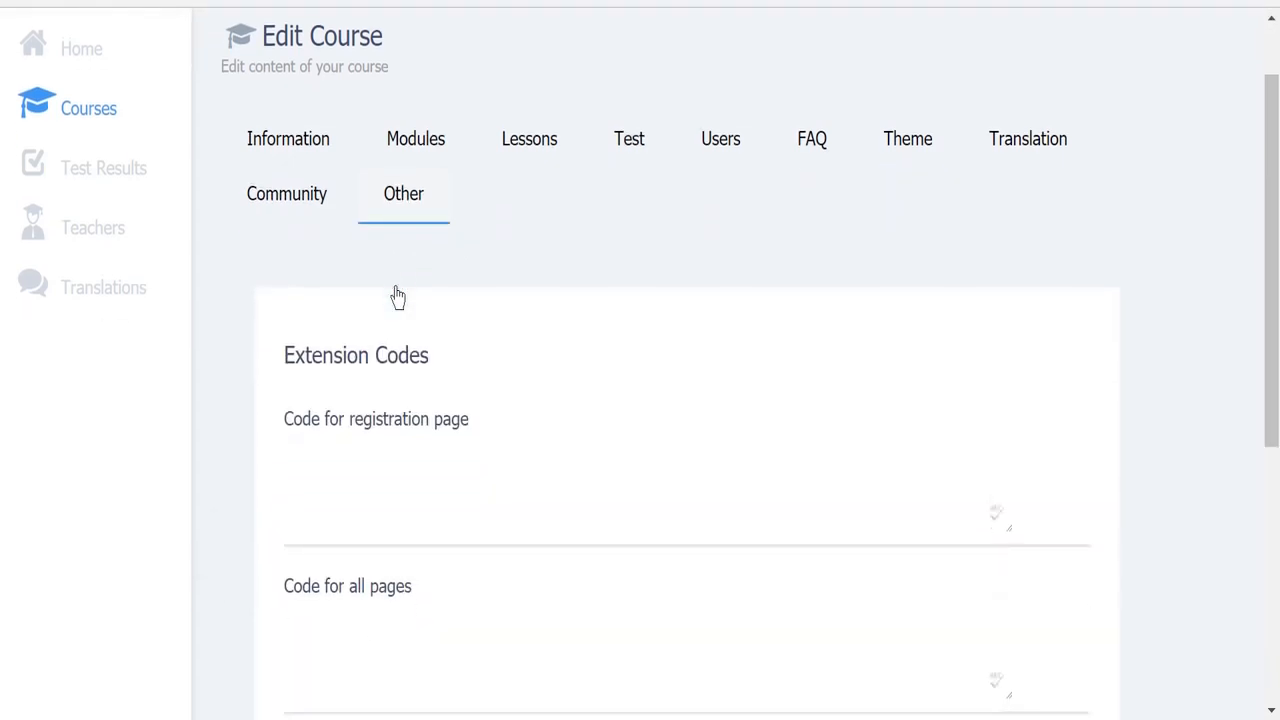